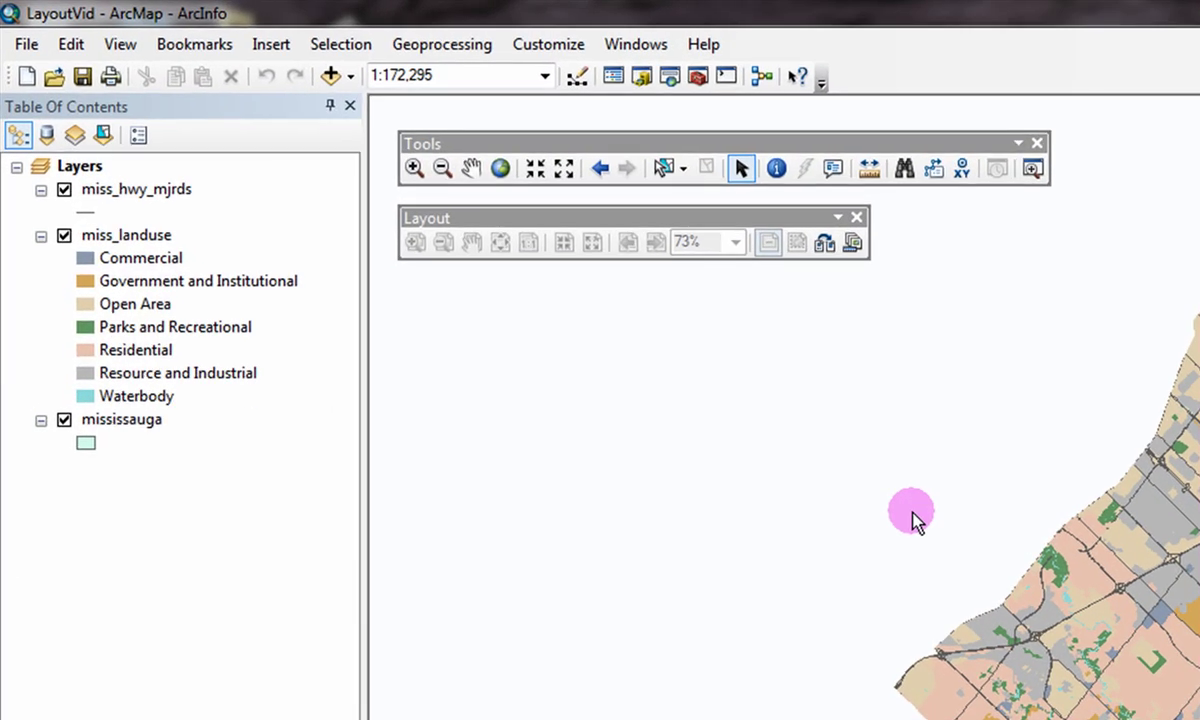
# Switch the Mississauga land-use map from Data View to Layout View
pyautogui.click(120, 44)
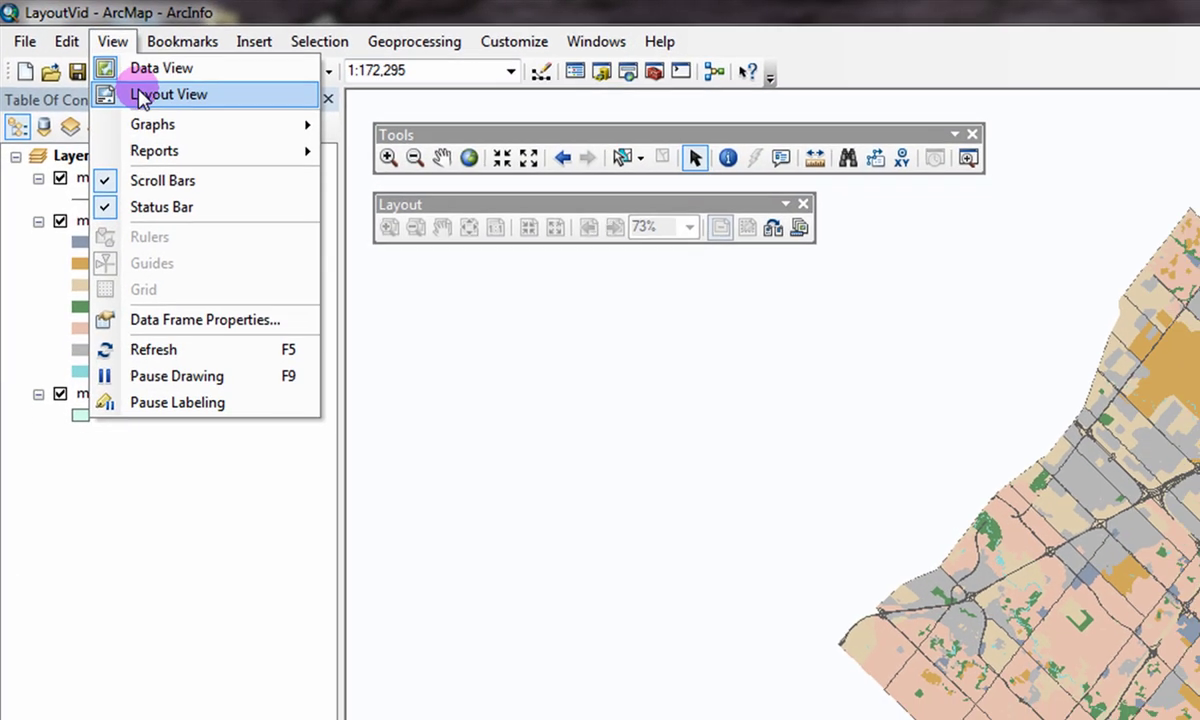
pyautogui.click(150, 99)
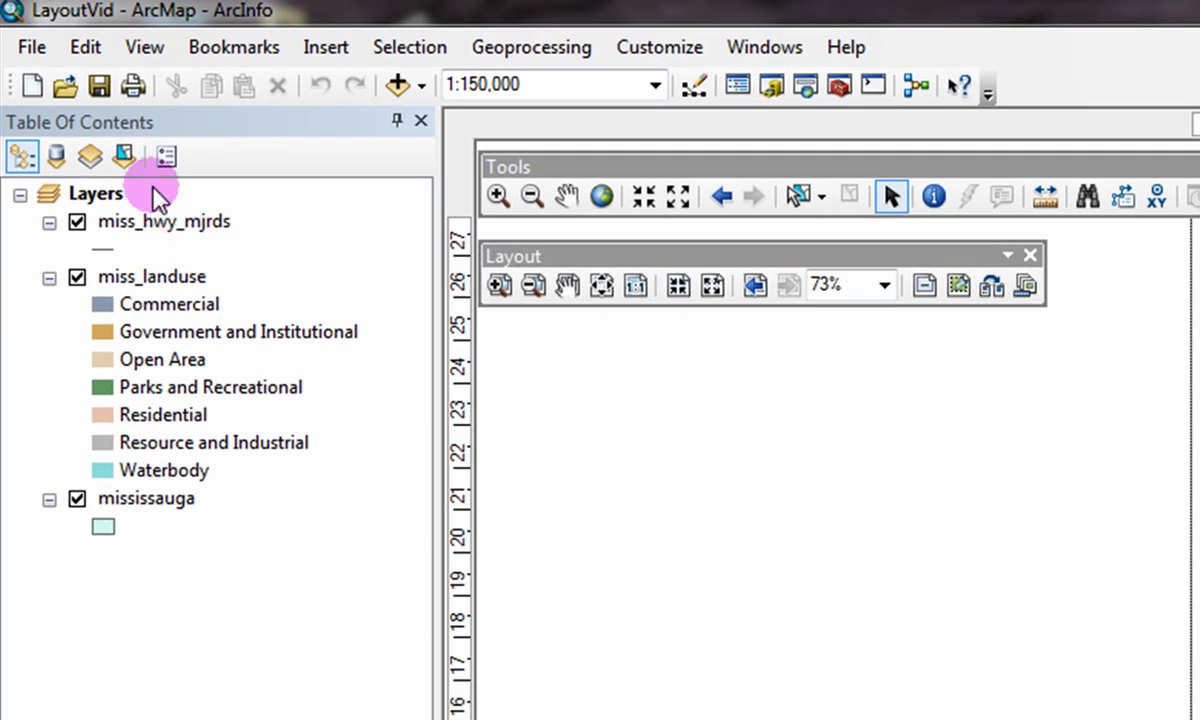
# Set the layout page orientation to Landscape in Page and Print Setup
pyautogui.click(32, 47)
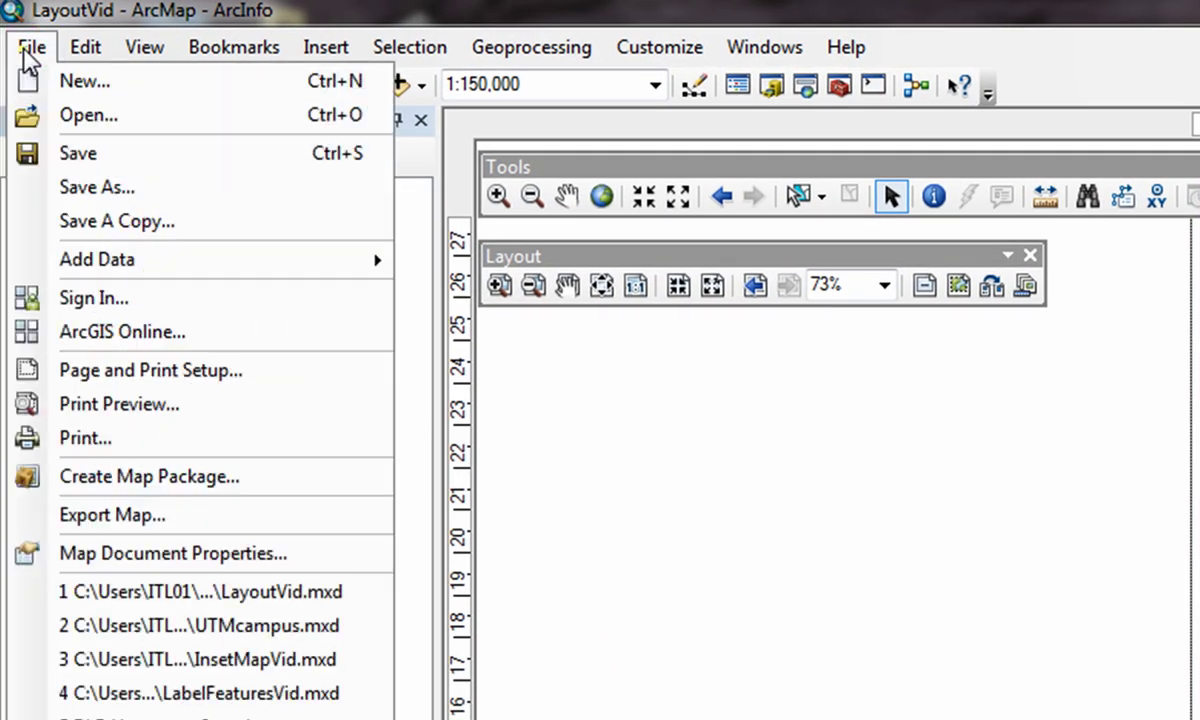
pyautogui.click(192, 378)
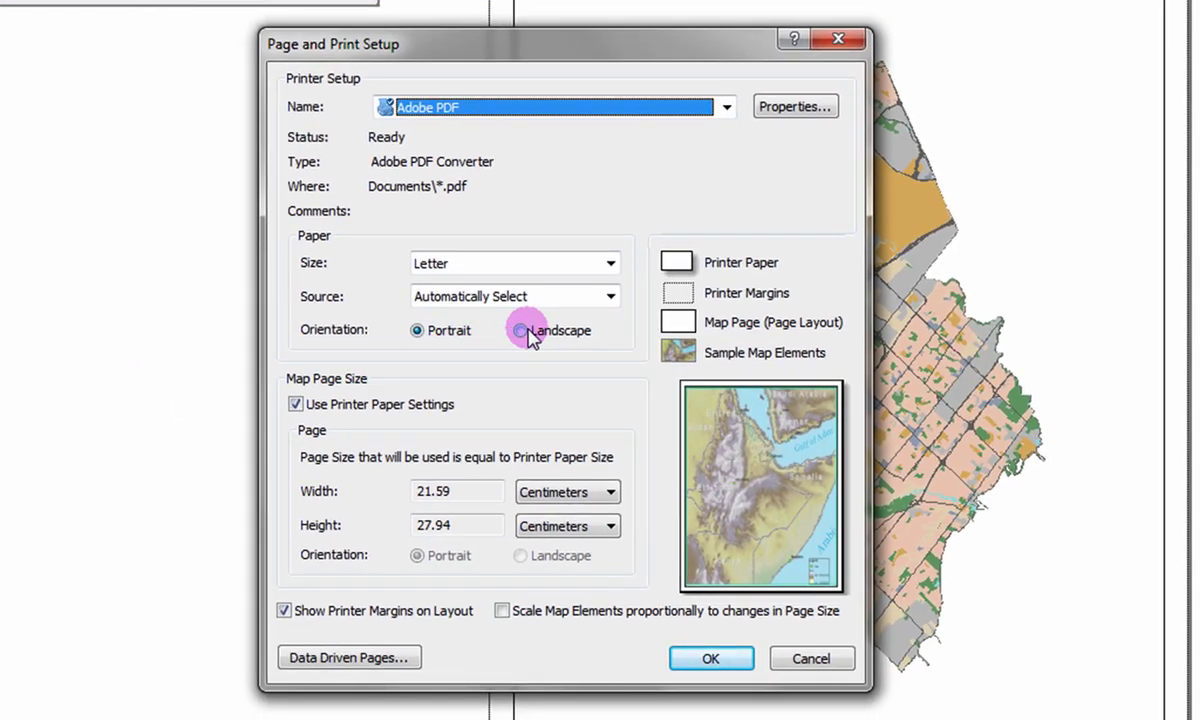
pyautogui.click(521, 331)
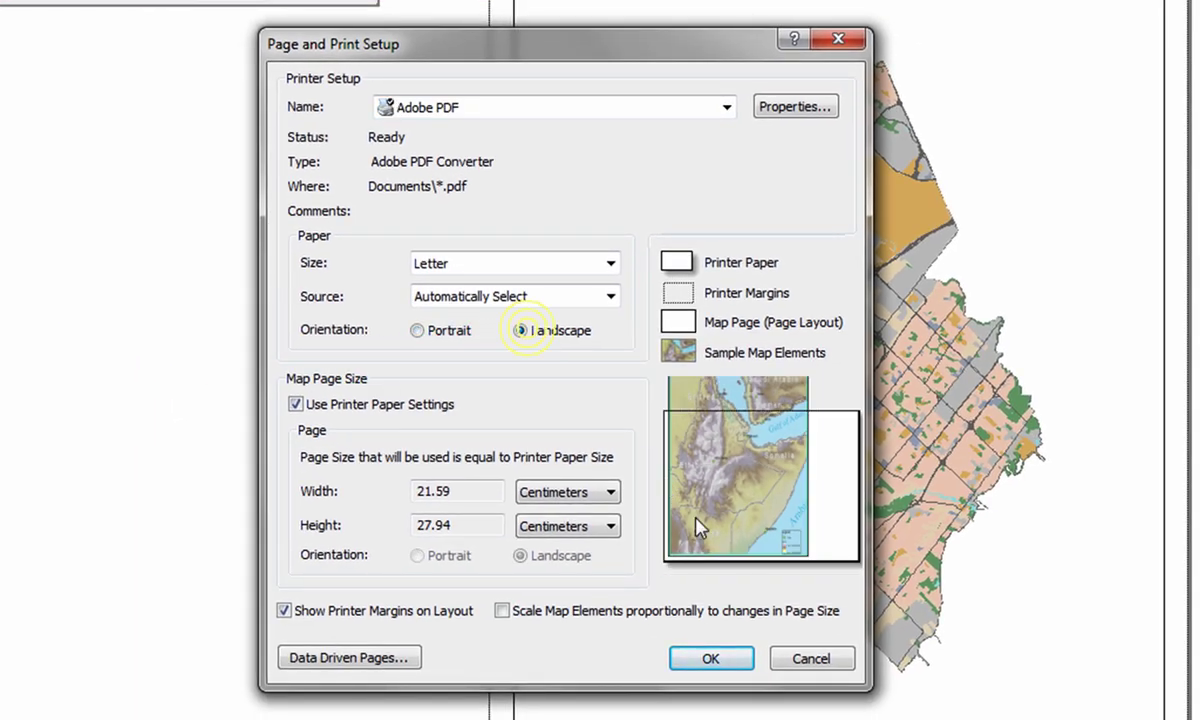
pyautogui.click(710, 658)
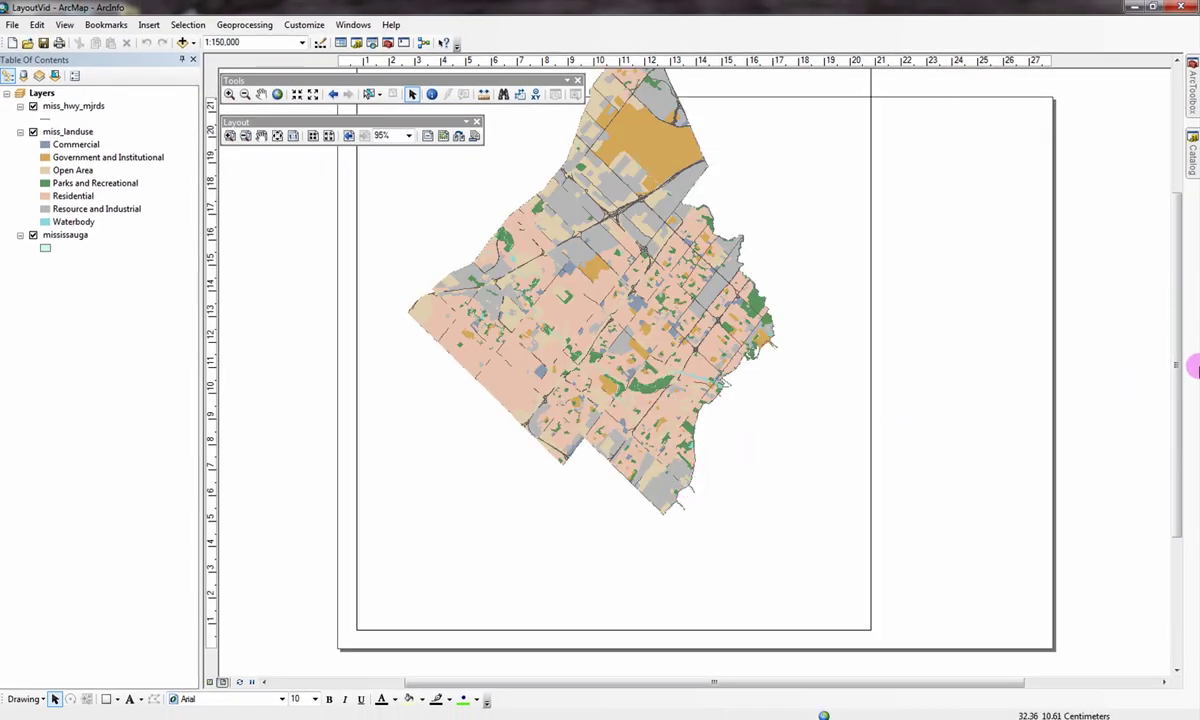
# Drag the data frame's top edge down so the map fits the landscape page
pyautogui.moveTo(1178, 385); pyautogui.dragTo(1171, 289)
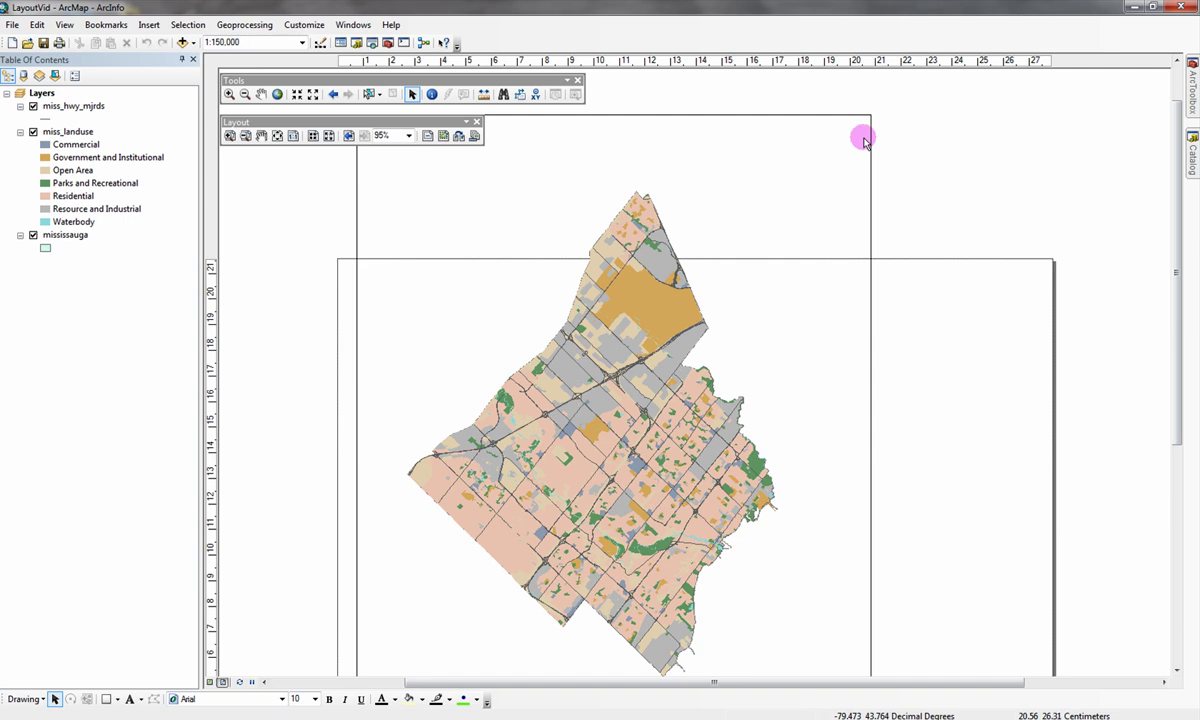
pyautogui.click(686, 116)
pyautogui.moveTo(611, 115); pyautogui.dragTo(613, 273)
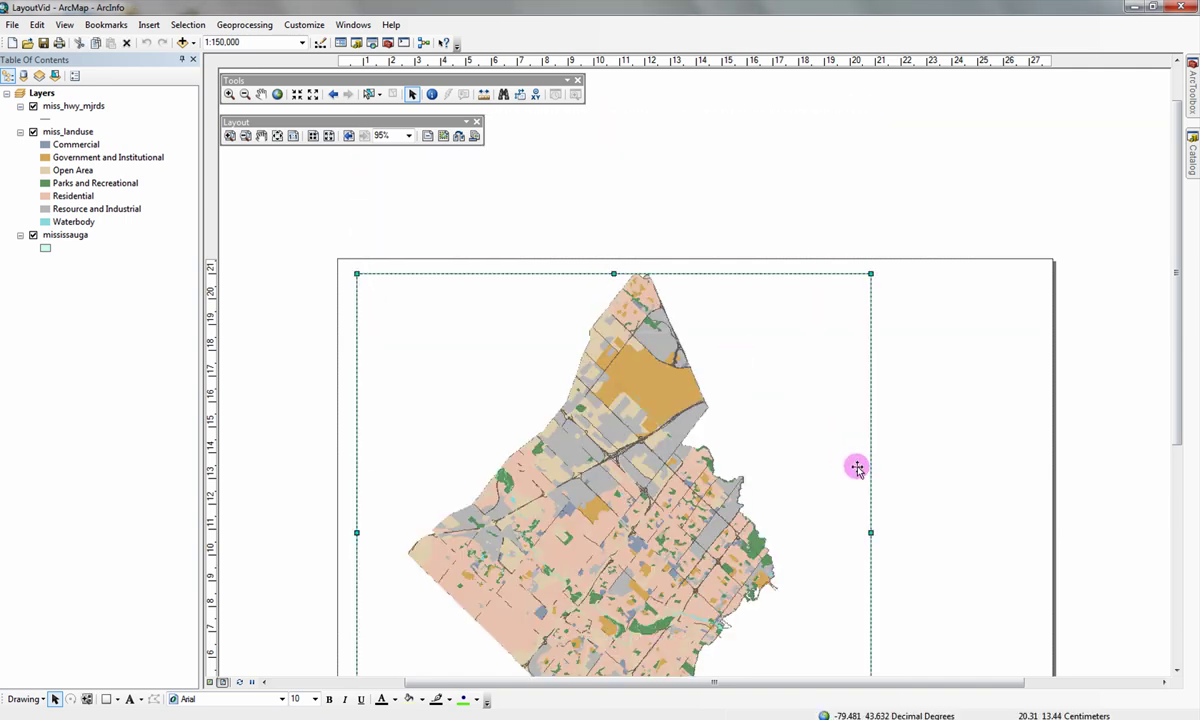
# Deselect the data frame and start inserting a legend on the layout
pyautogui.click(1031, 538)
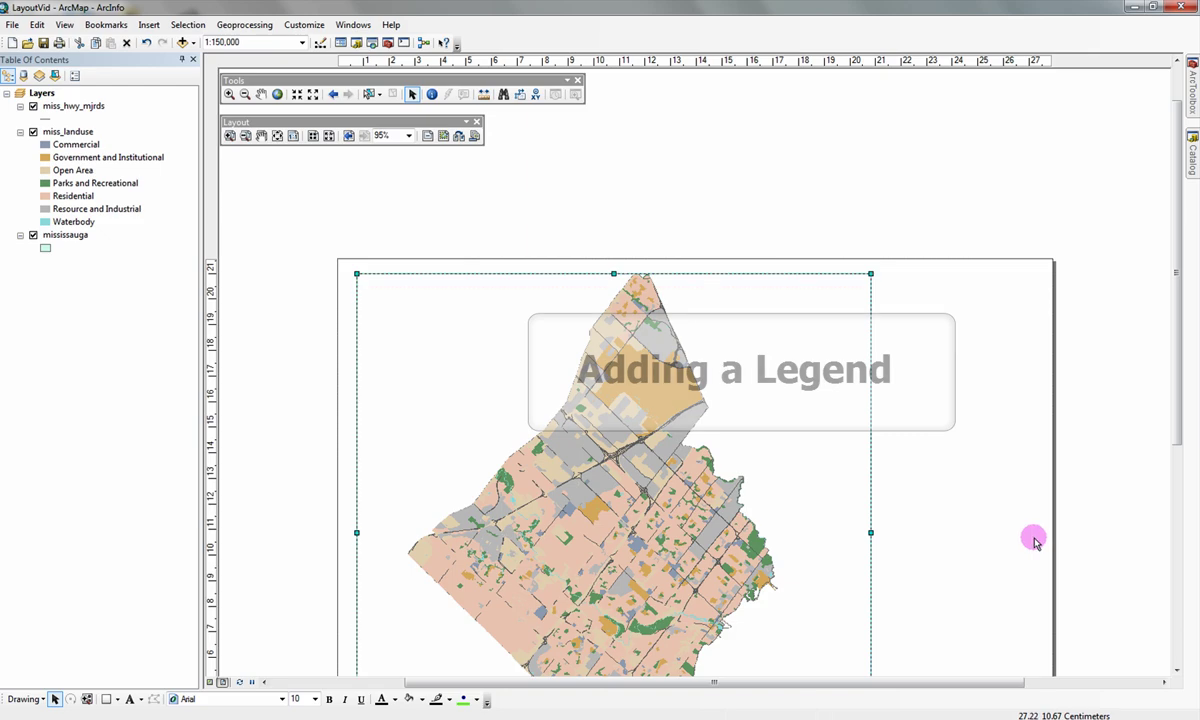
pyautogui.moveTo(1176, 323); pyautogui.dragTo(1171, 410)
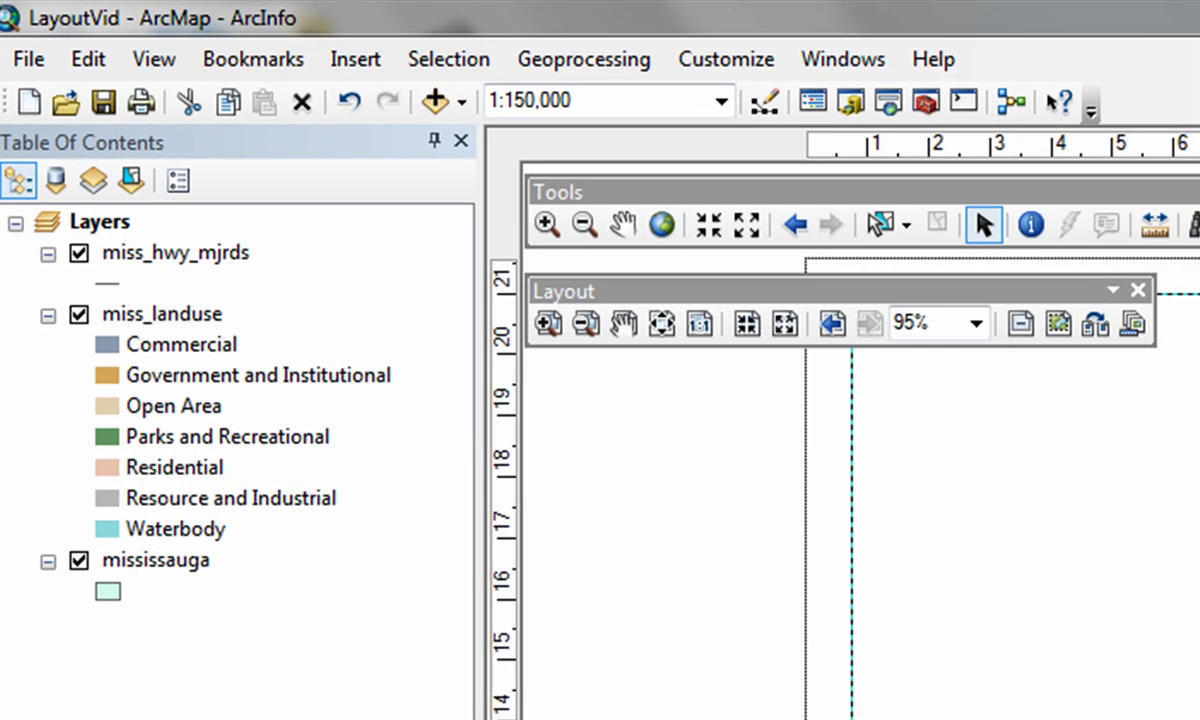
pyautogui.click(350, 58)
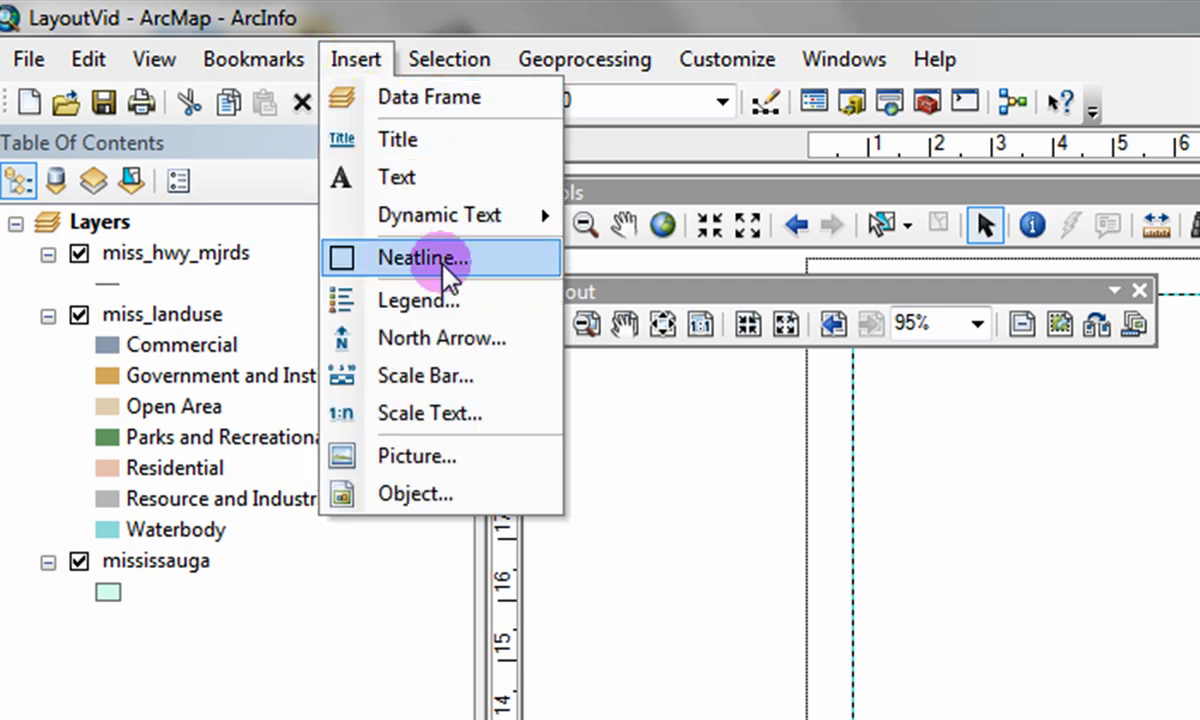
pyautogui.click(440, 300)
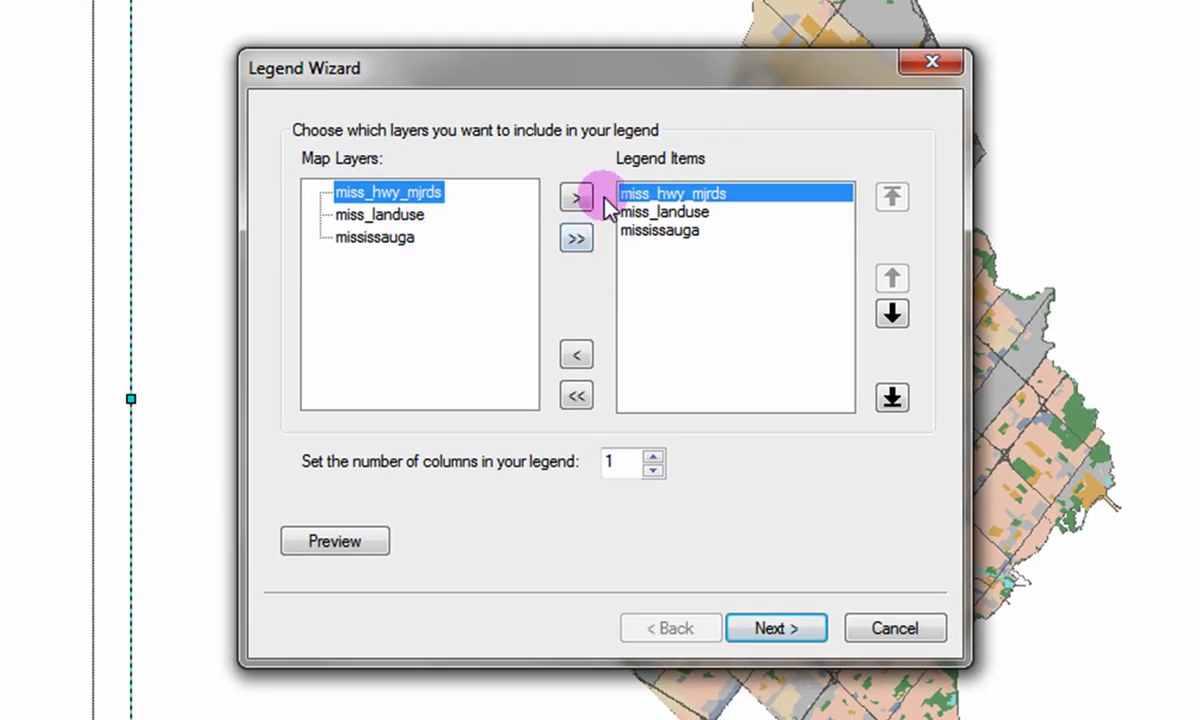
pyautogui.click(400, 240)
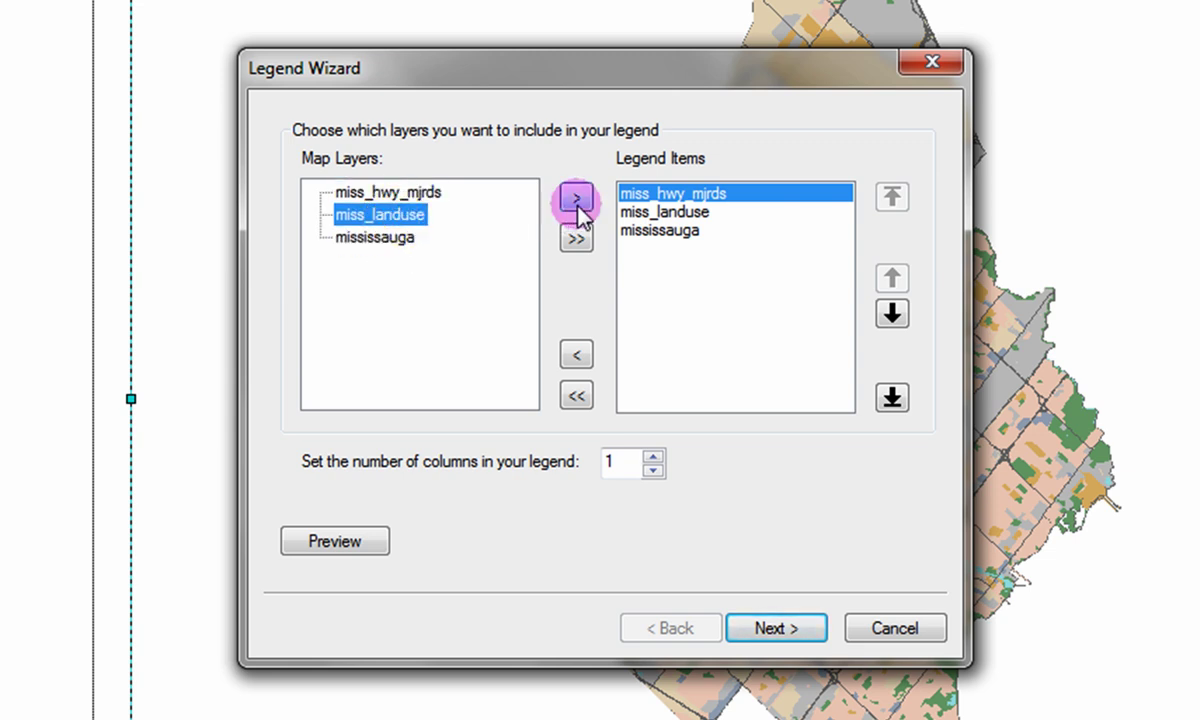
# Remove mississauga from the legend items, keeping miss_hwy_mjrds above miss_landuse
pyautogui.click(640, 231)
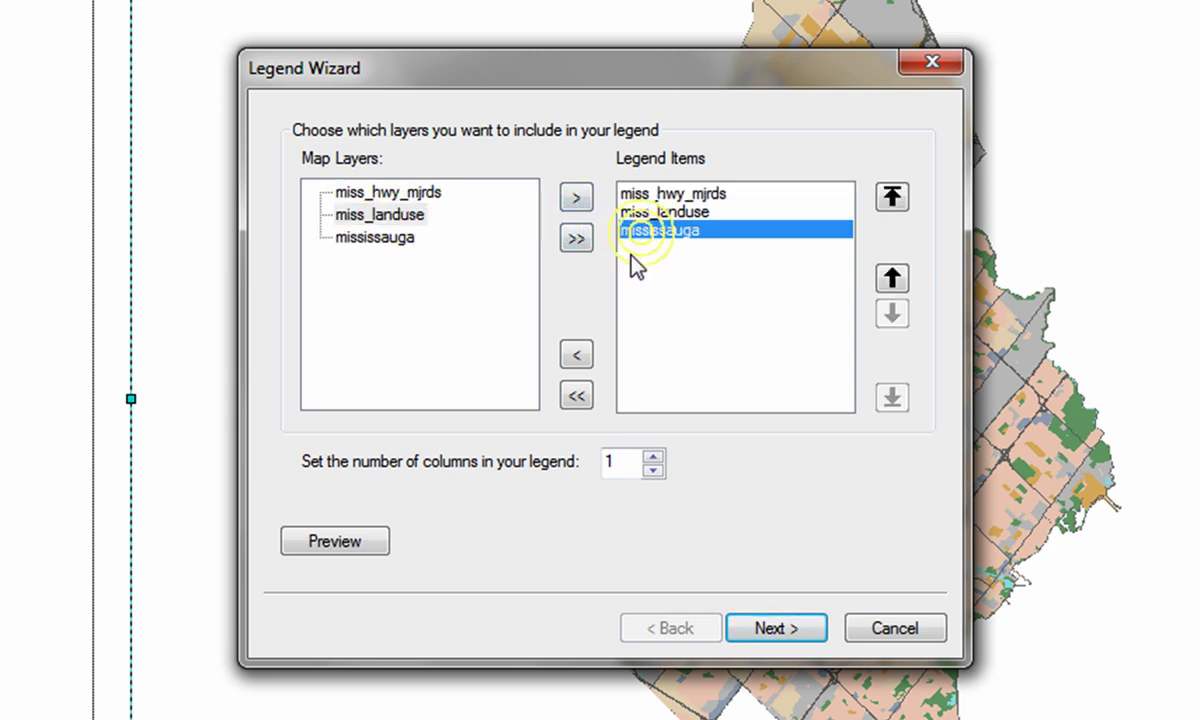
pyautogui.click(576, 358)
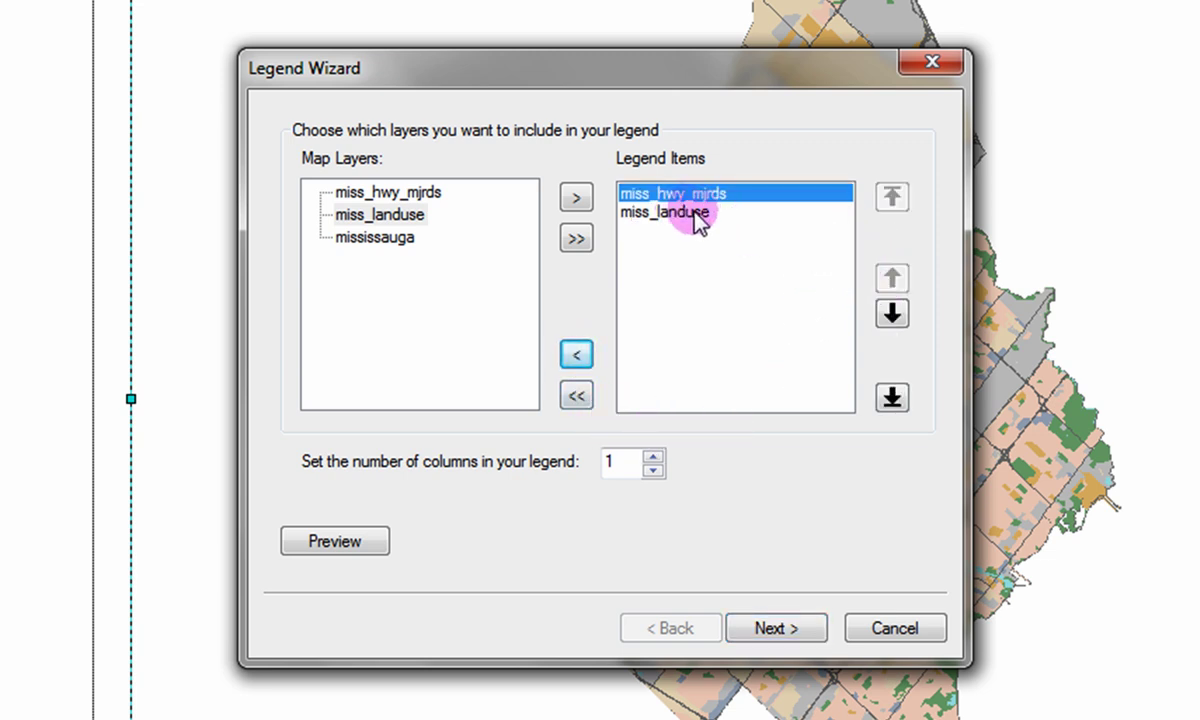
pyautogui.click(890, 316)
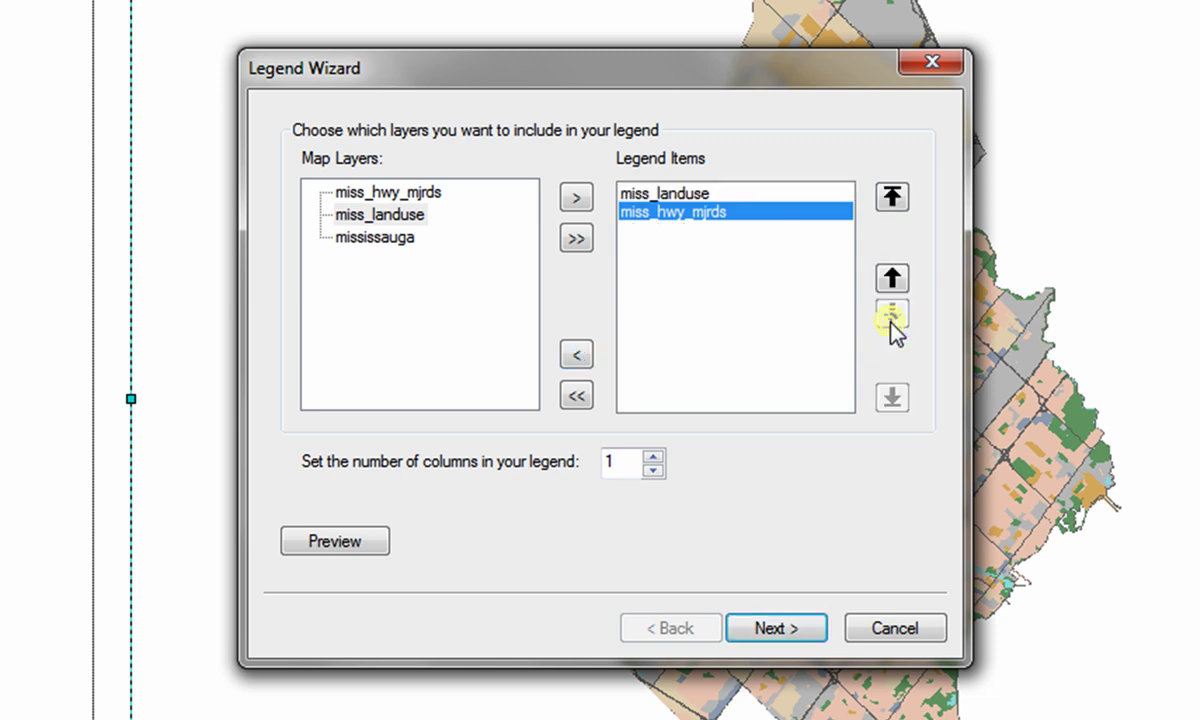
pyautogui.click(891, 279)
# Keep the default 'Legend' title, give the legend a 0.5 Point border, preview and finish it
pyautogui.click(778, 630)
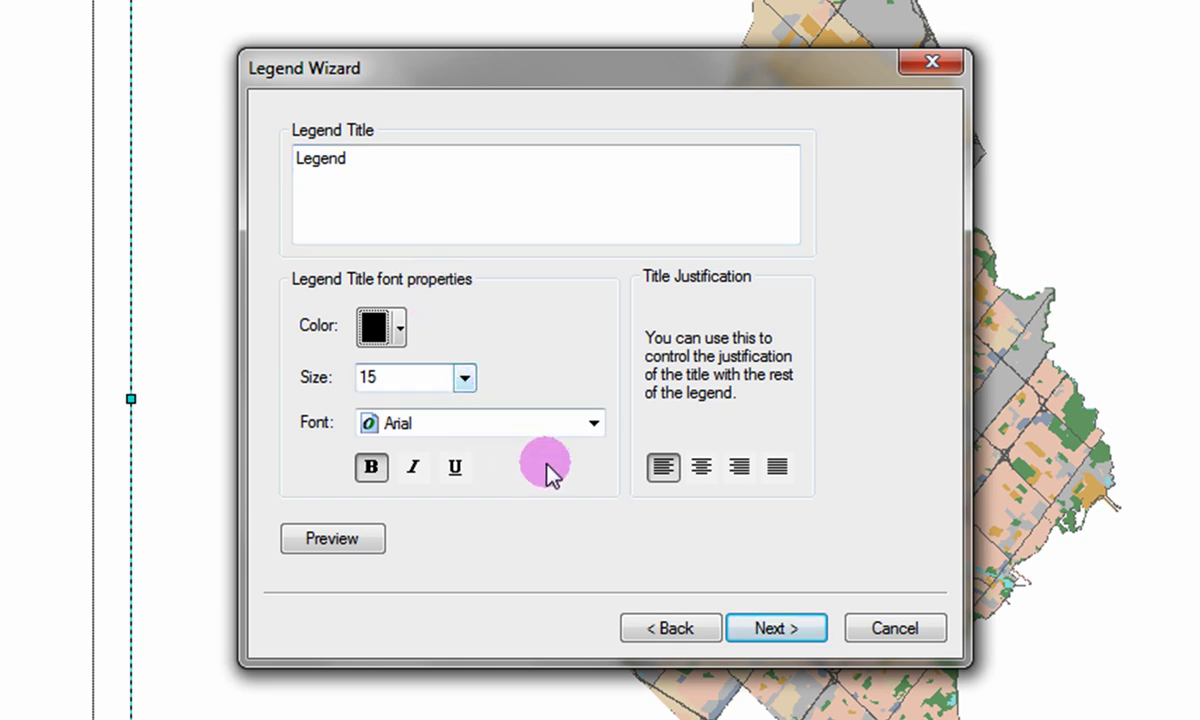
pyautogui.click(784, 632)
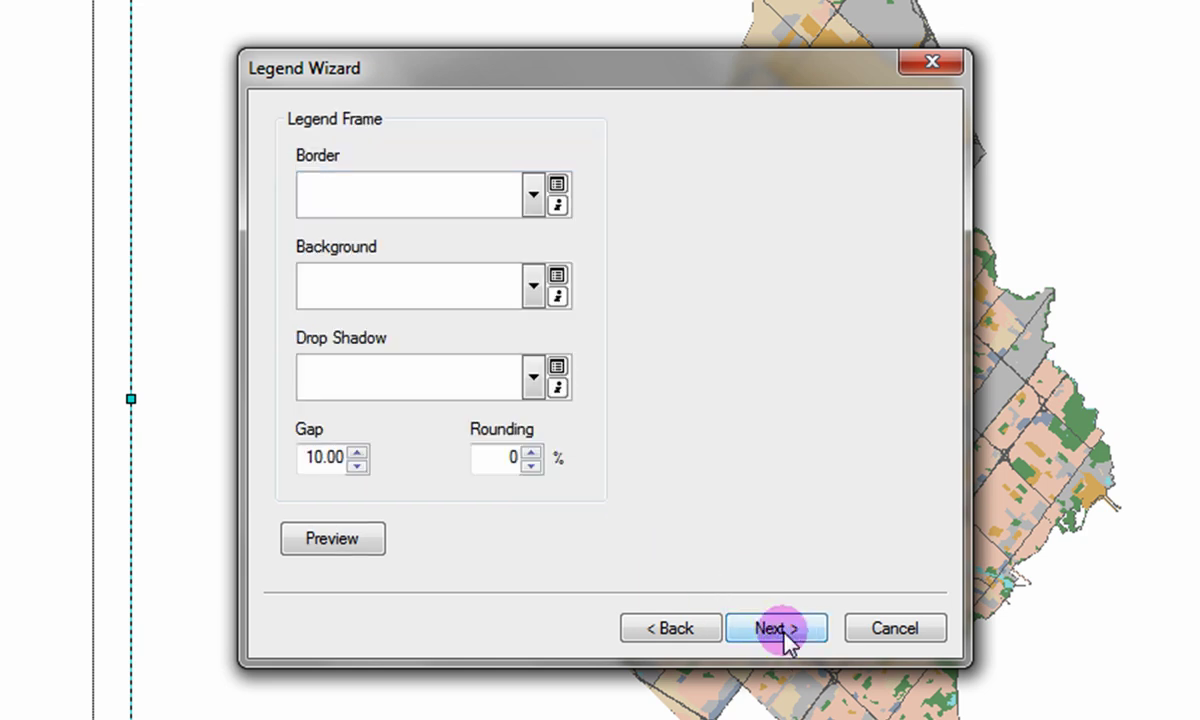
pyautogui.click(536, 198)
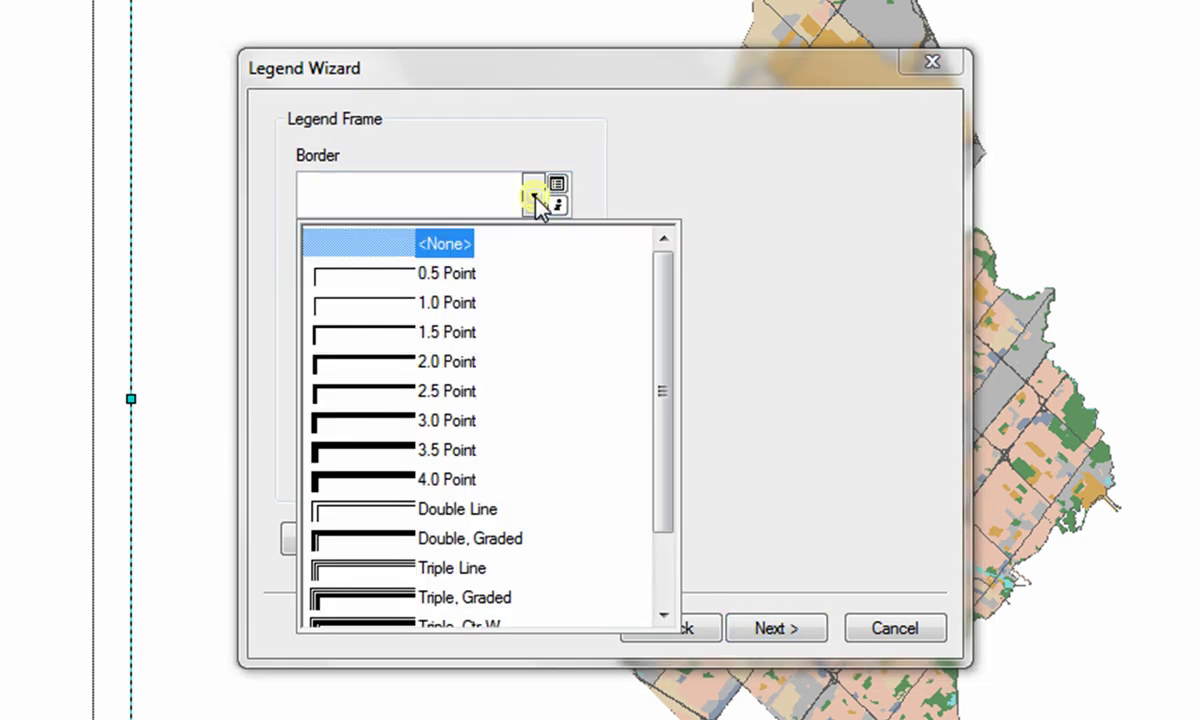
pyautogui.click(463, 303)
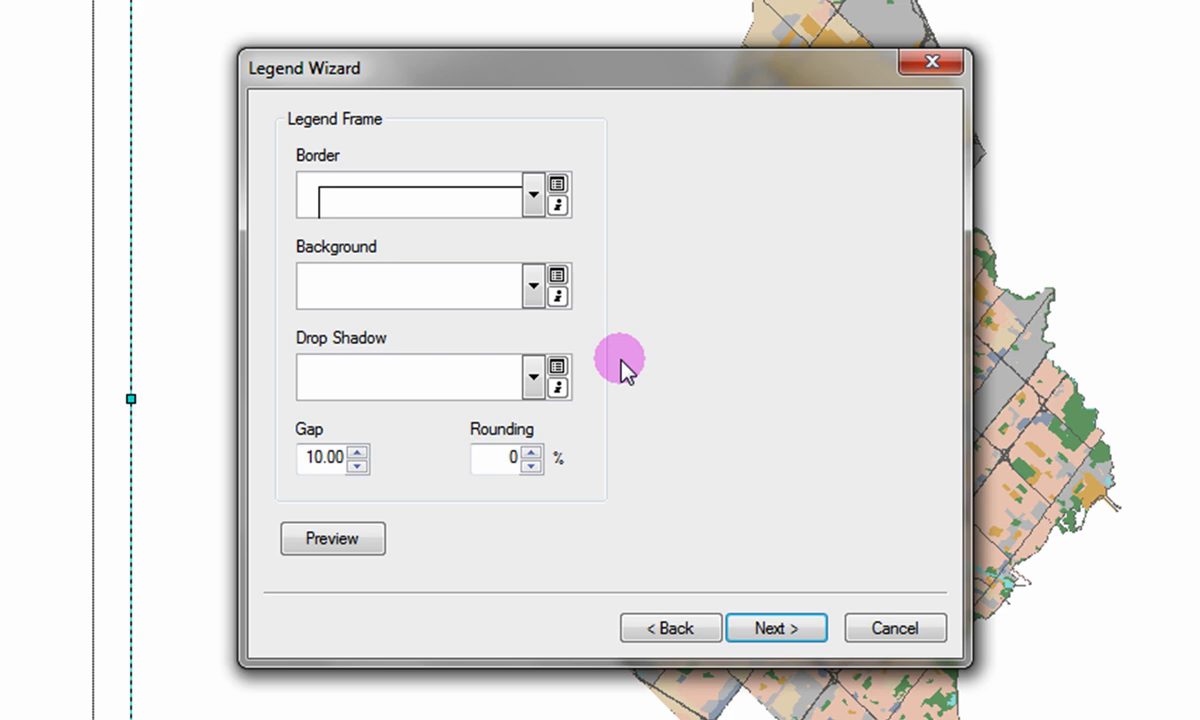
pyautogui.click(334, 544)
pyautogui.click(765, 625)
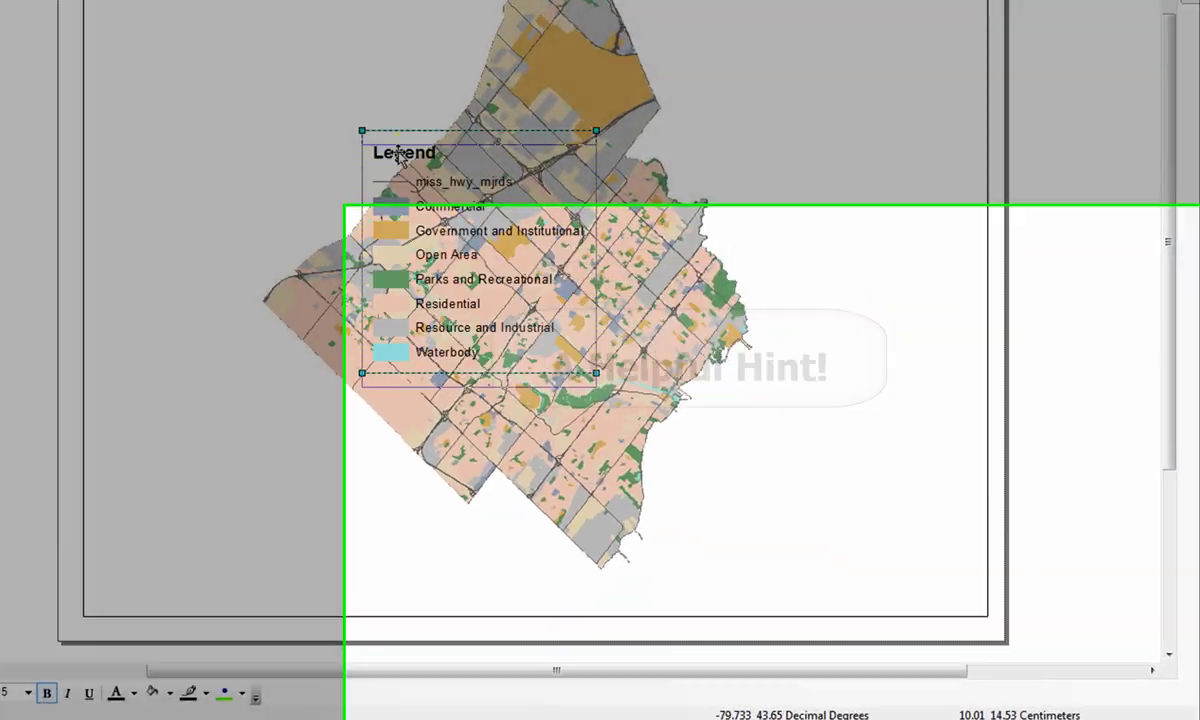
# Move the legend to the lower-right corner and rename miss_hwy_mjrds to 'Highways'
pyautogui.moveTo(590, 283); pyautogui.dragTo(886, 447)
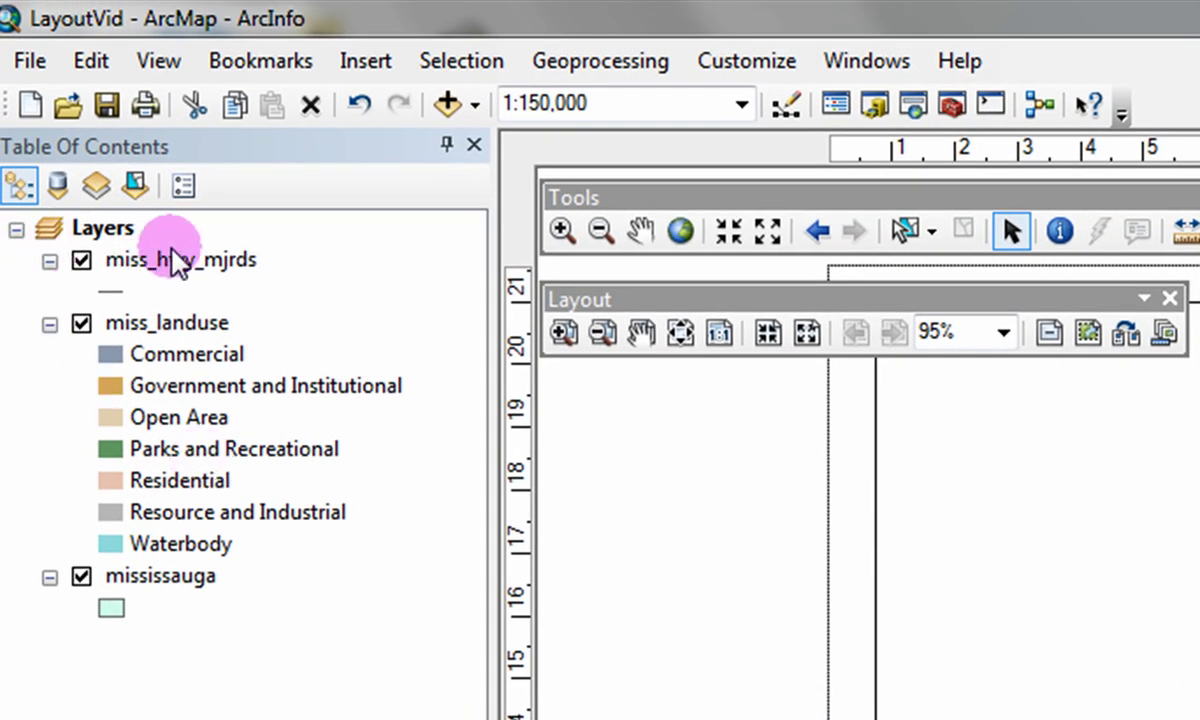
pyautogui.click(175, 260)
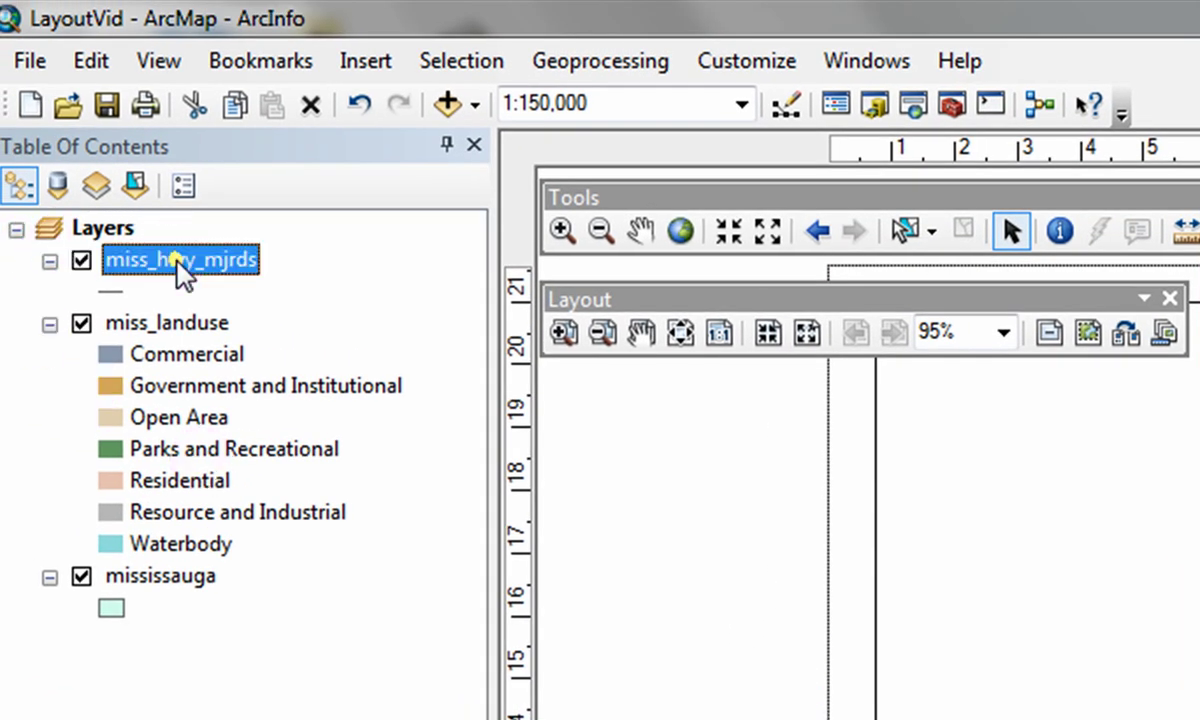
pyautogui.click(200, 261)
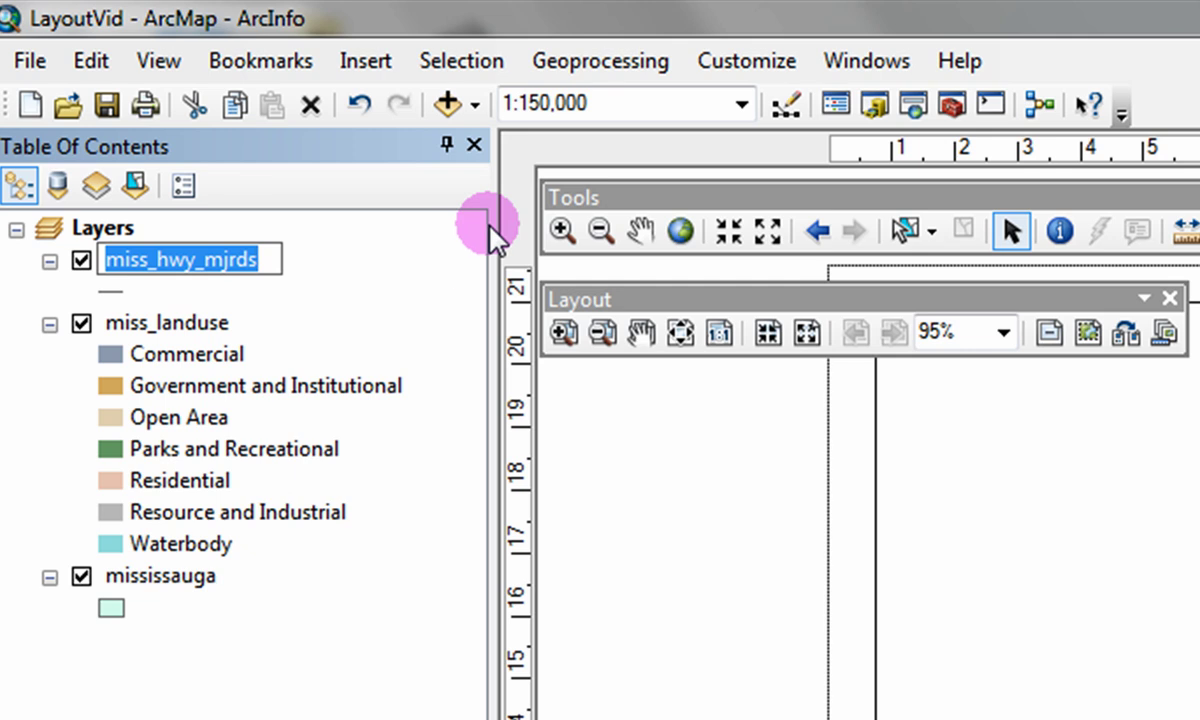
pyautogui.write('Highways')
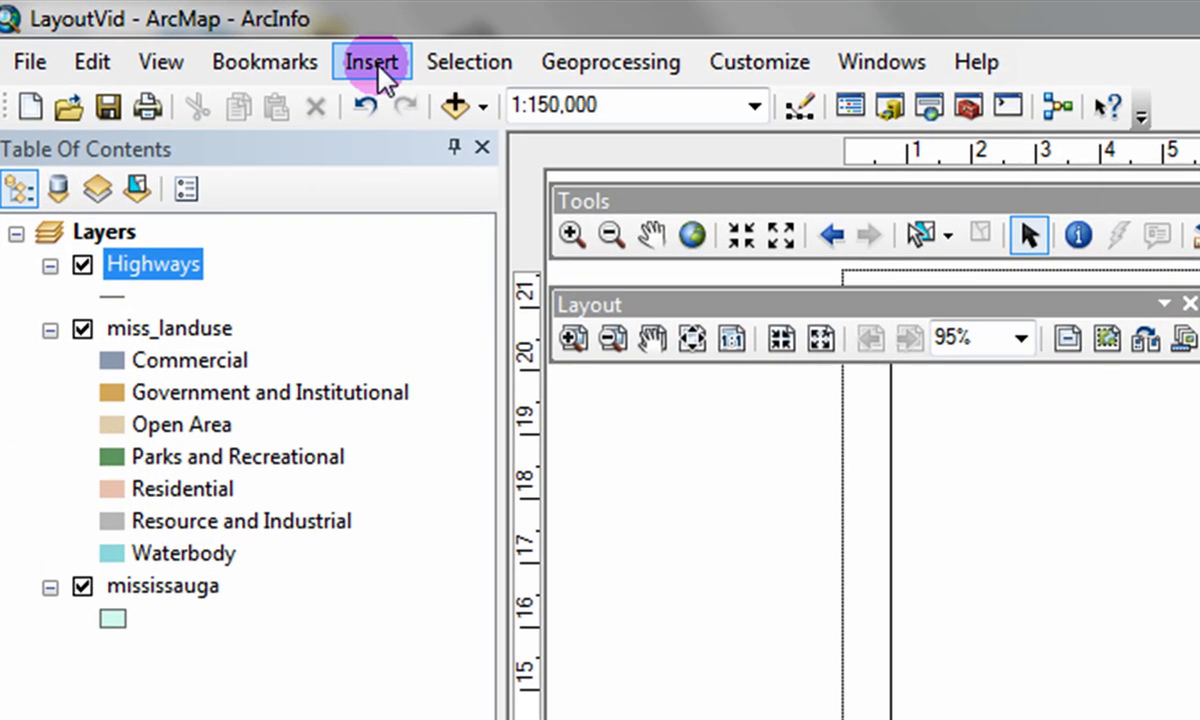
# Choose a Scale Line 1 scale bar with its division units set to Kilometers
pyautogui.click(153, 26)
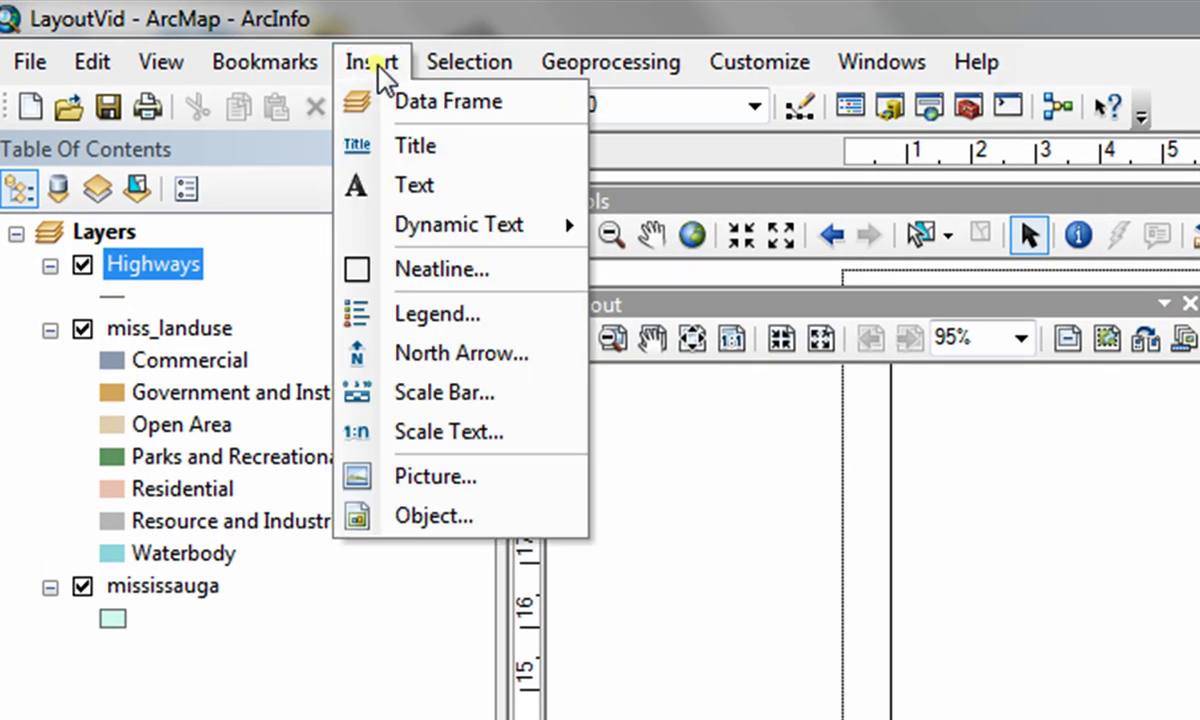
pyautogui.click(444, 392)
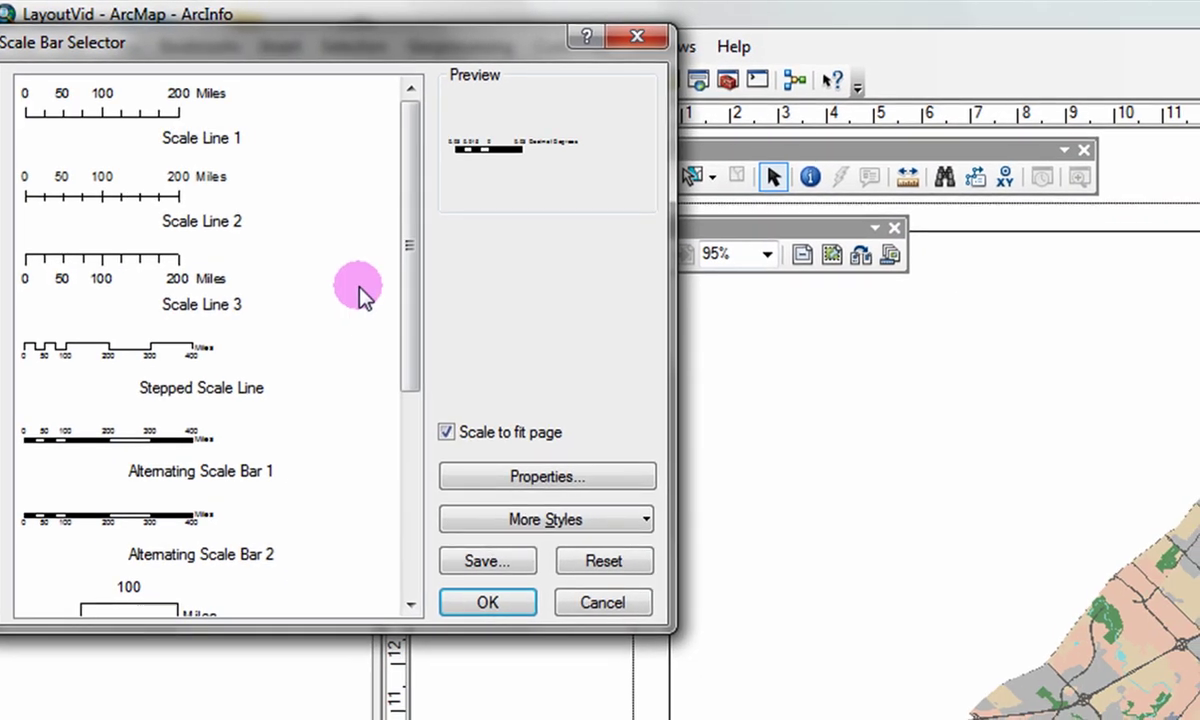
pyautogui.click(176, 113)
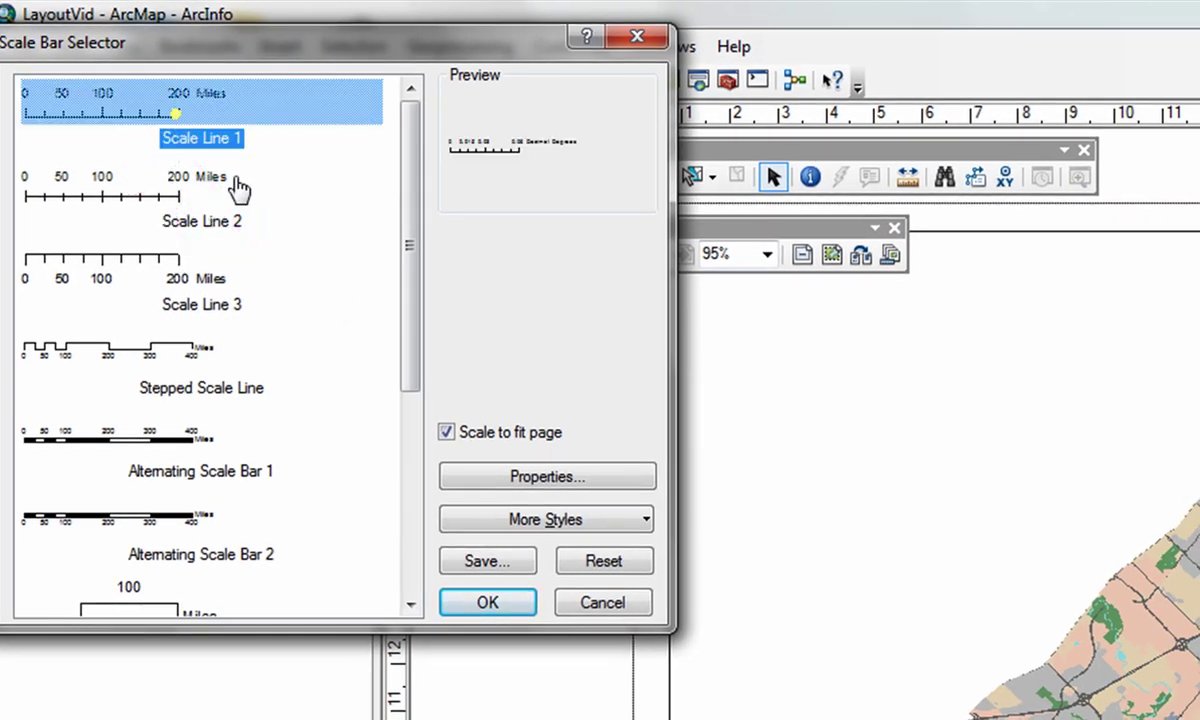
pyautogui.click(499, 472)
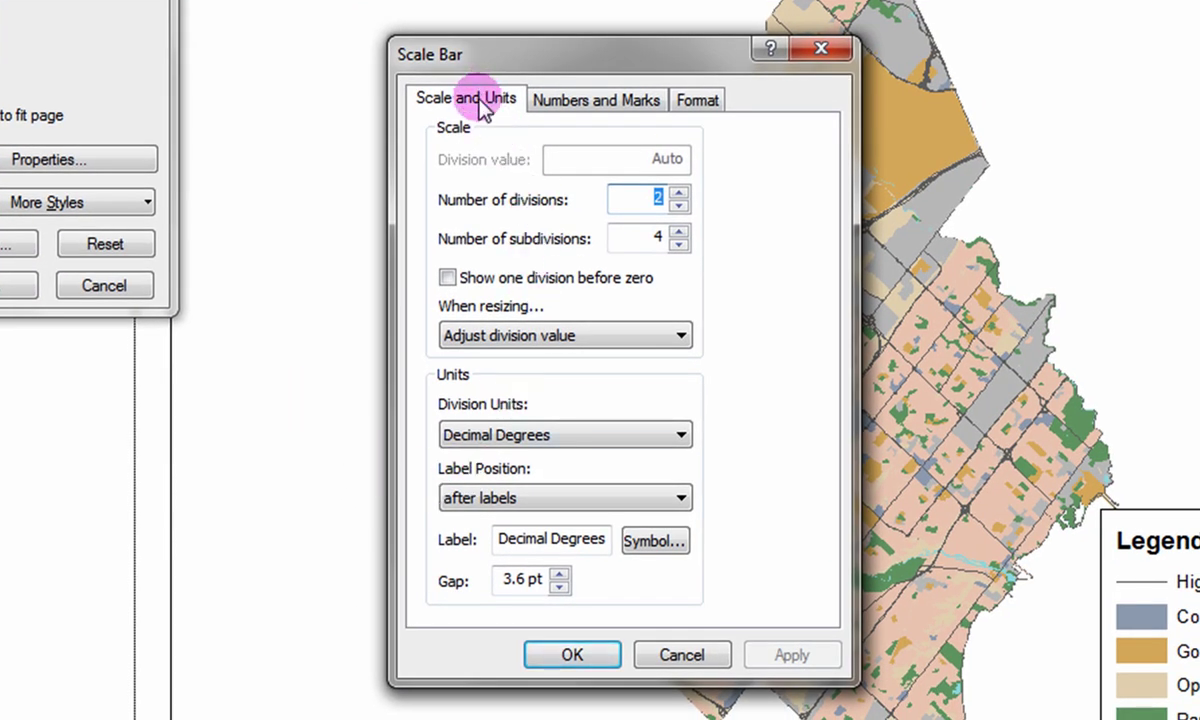
pyautogui.click(680, 436)
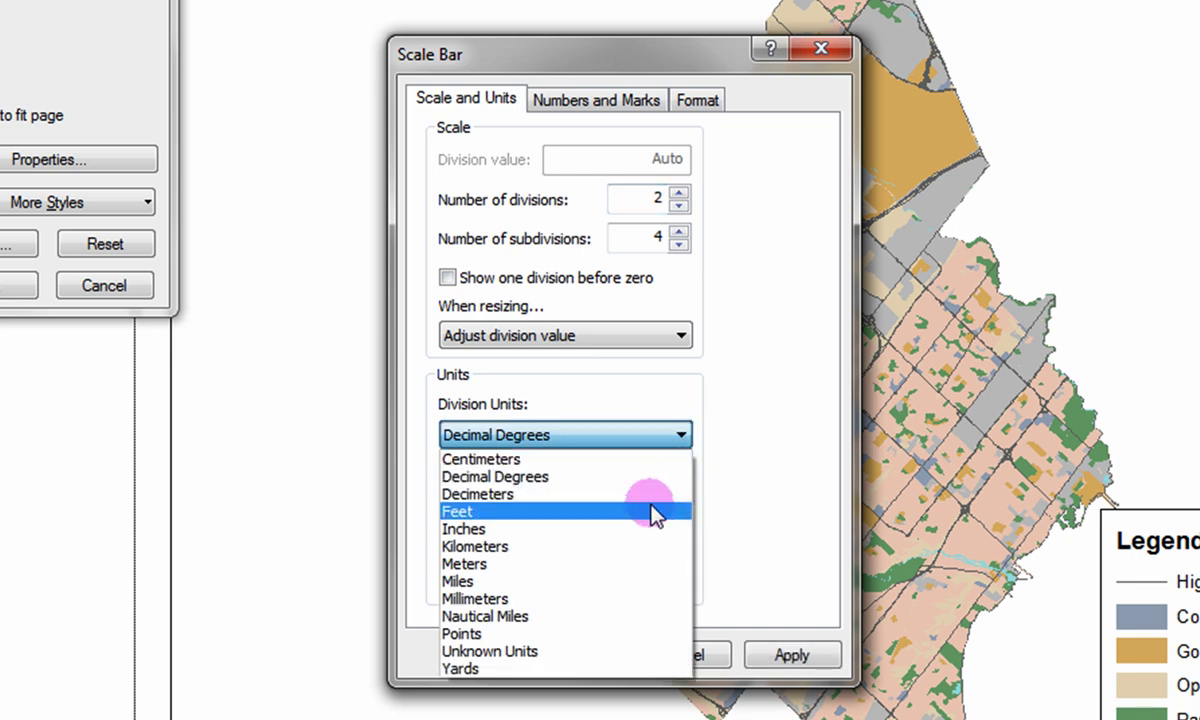
pyautogui.click(627, 546)
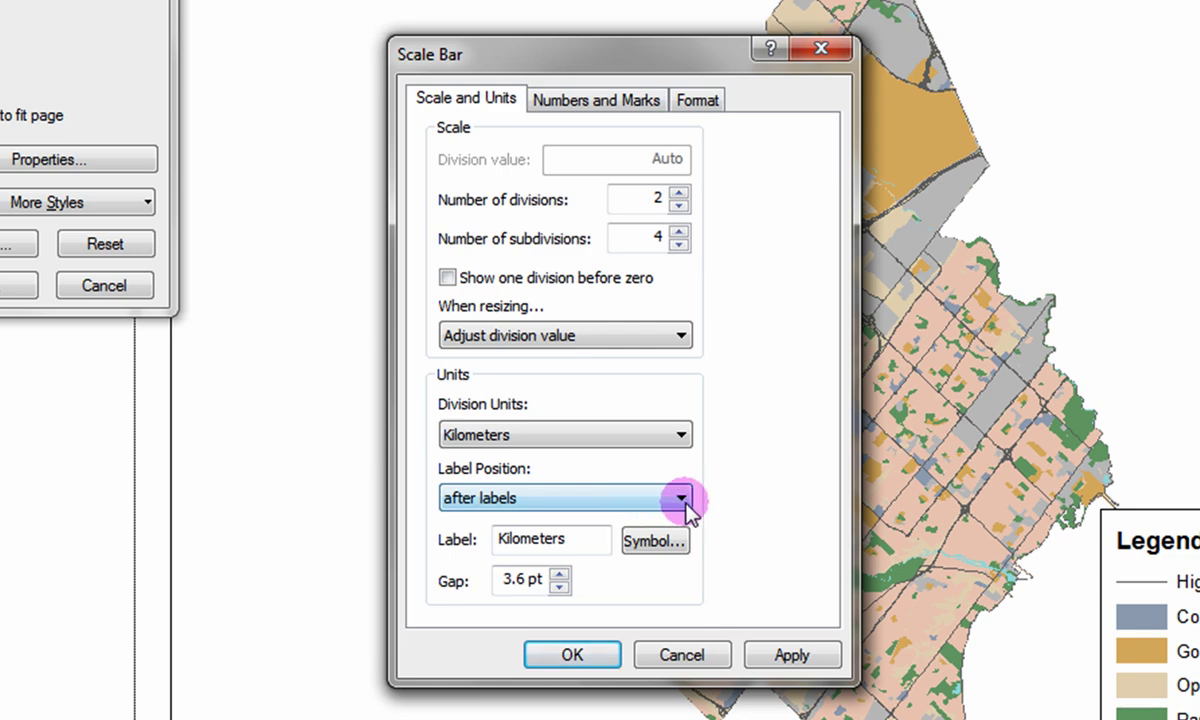
pyautogui.click(572, 655)
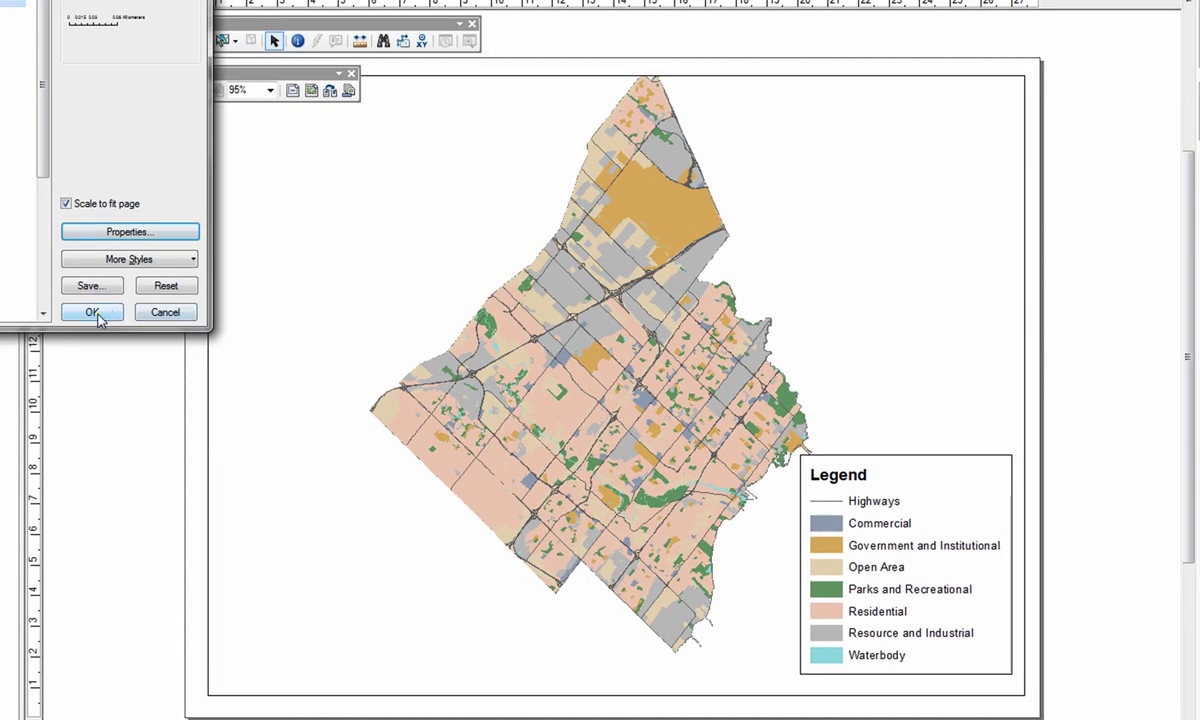
# Place the kilometre scale bar and move it to the page's lower left, below the map
pyautogui.click(96, 313)
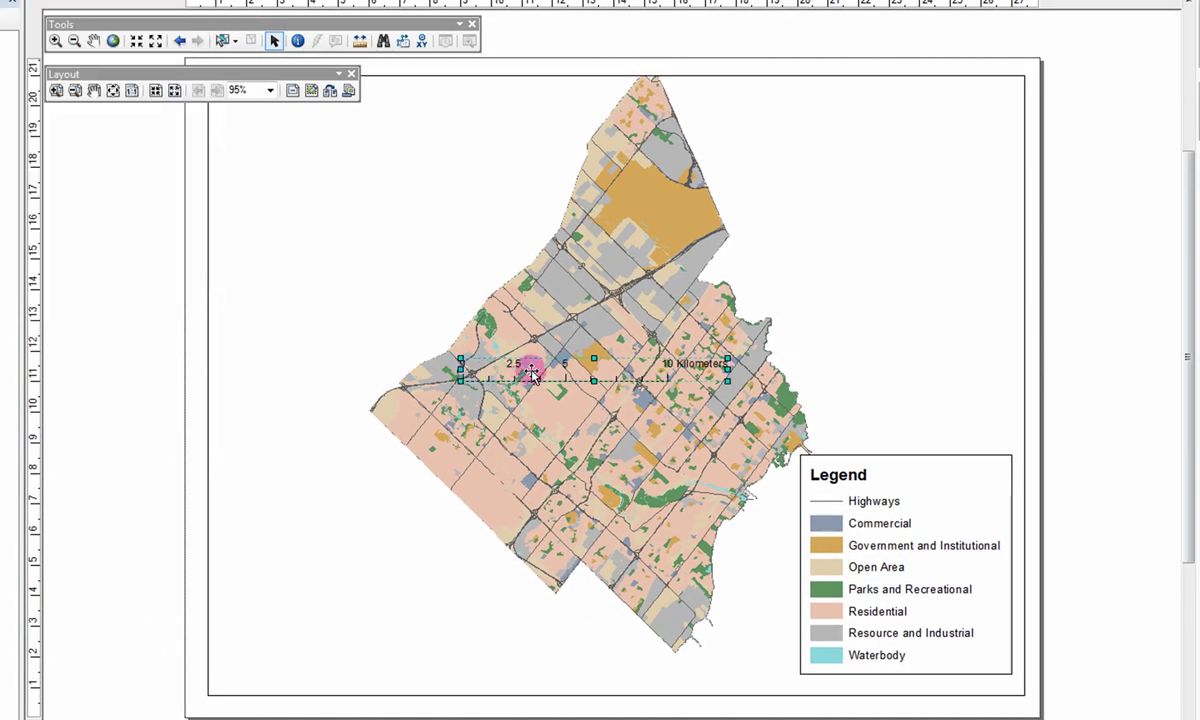
pyautogui.moveTo(388, 574); pyautogui.dragTo(364, 651)
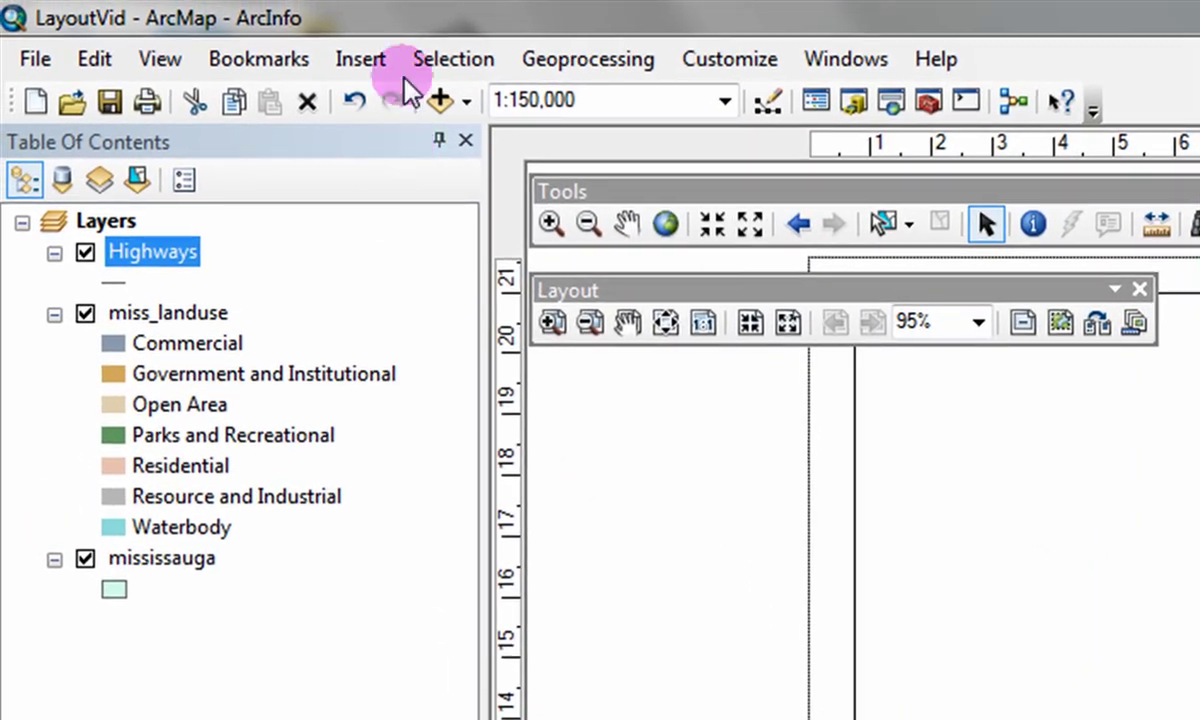
# Insert an ESRI North 3 north arrow and enlarge it in the top-right corner
pyautogui.click(360, 58)
pyautogui.click(440, 336)
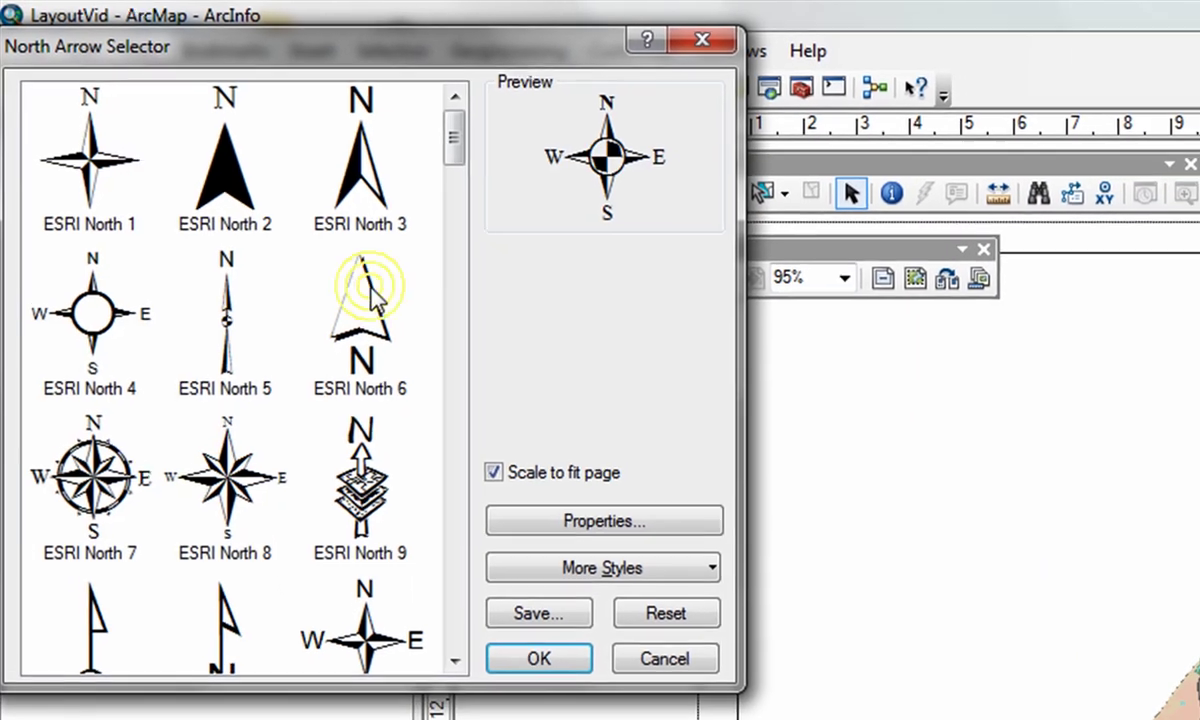
pyautogui.click(355, 160)
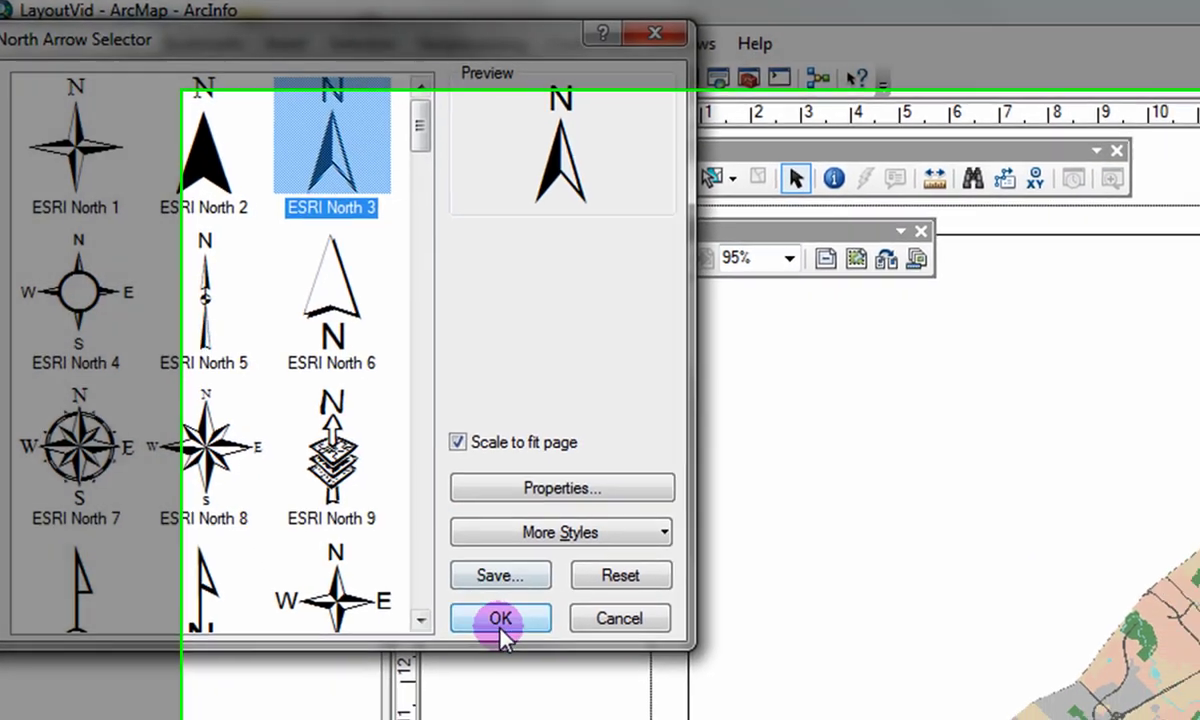
pyautogui.click(500, 618)
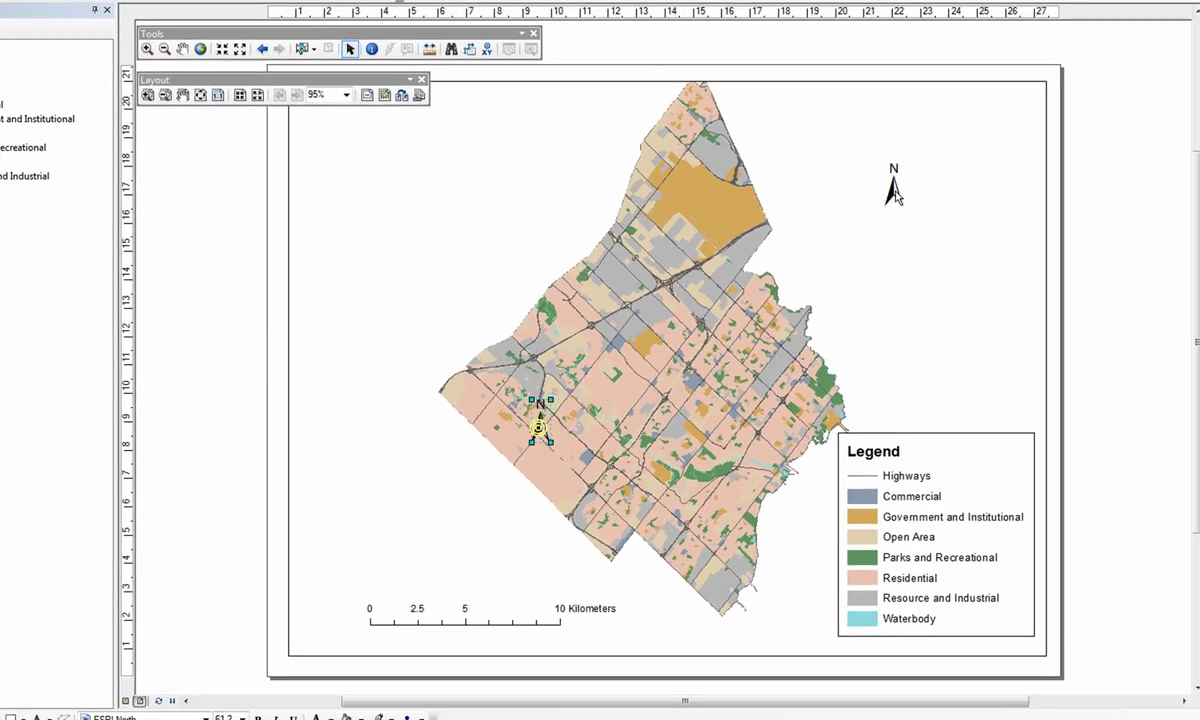
pyautogui.moveTo(976, 147); pyautogui.dragTo(922, 209)
pyautogui.click(624, 198)
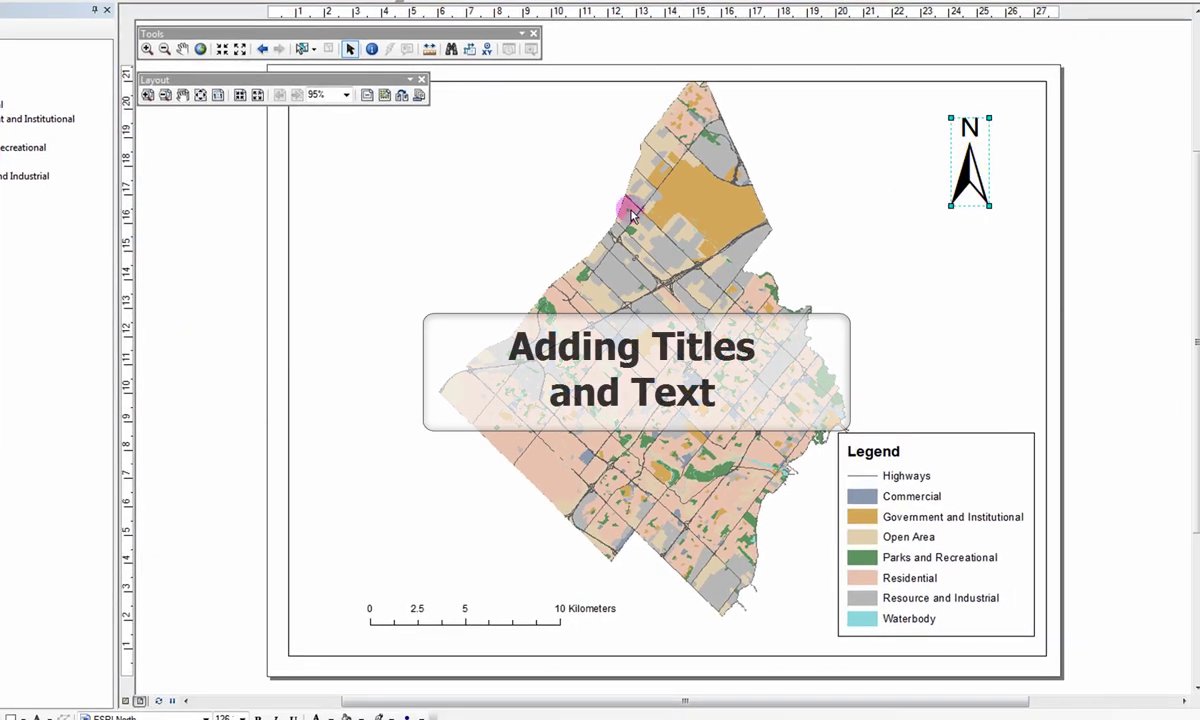
# Insert a map title and enter 'Mississauga Land Use' as its text
pyautogui.click(224, 206)
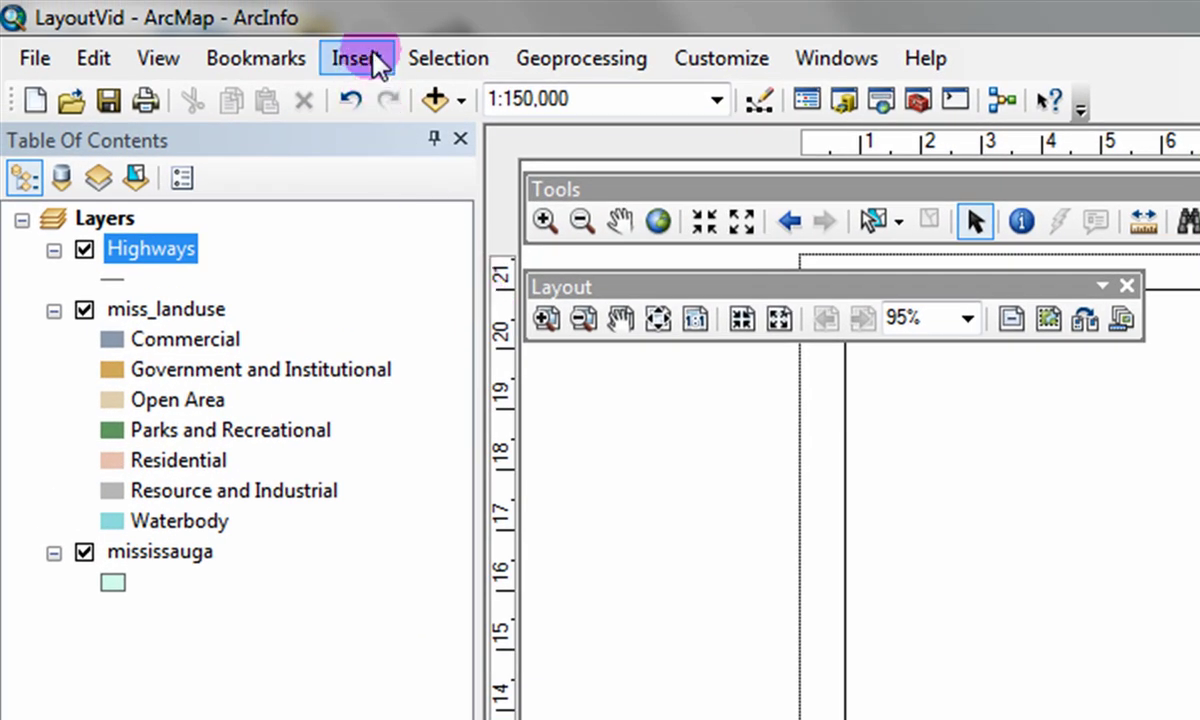
pyautogui.click(356, 58)
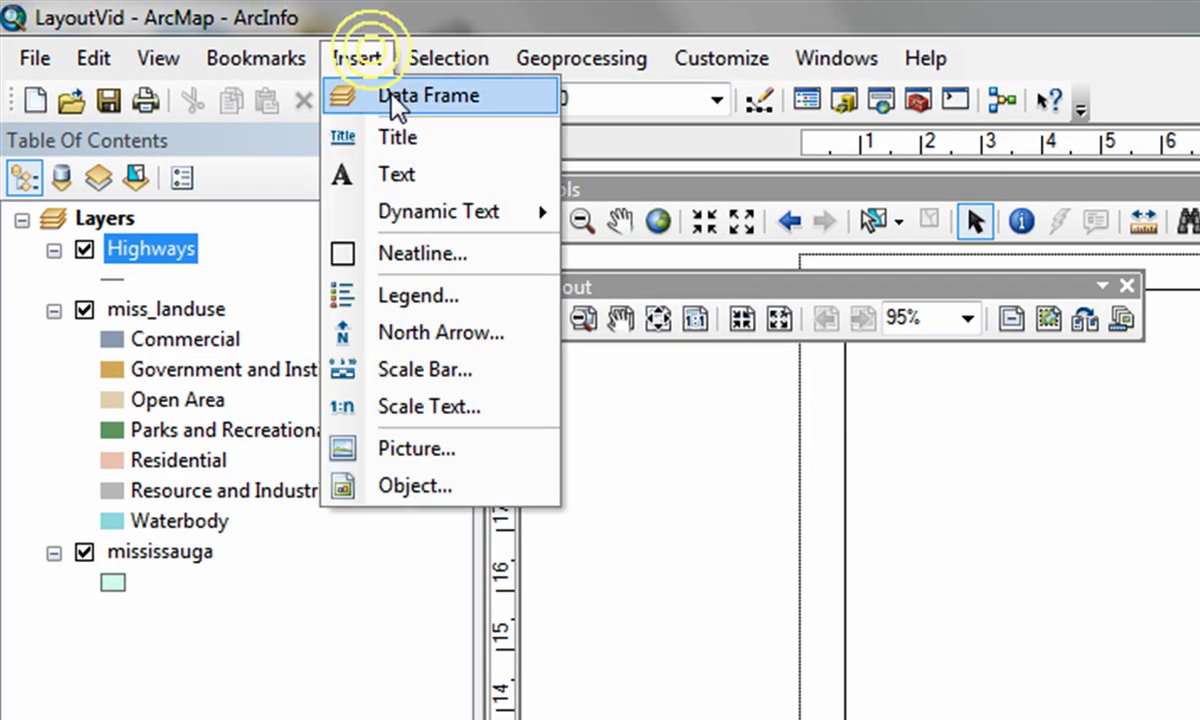
pyautogui.click(405, 138)
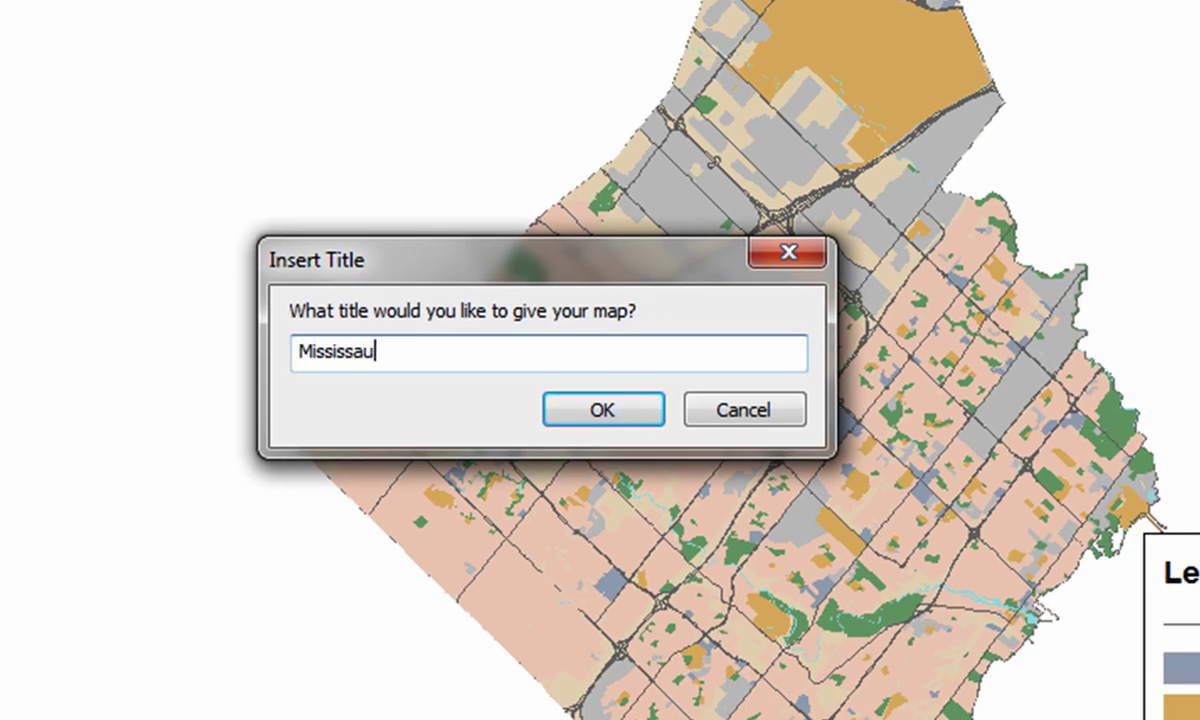
pyautogui.write('Mississauga Land Use')
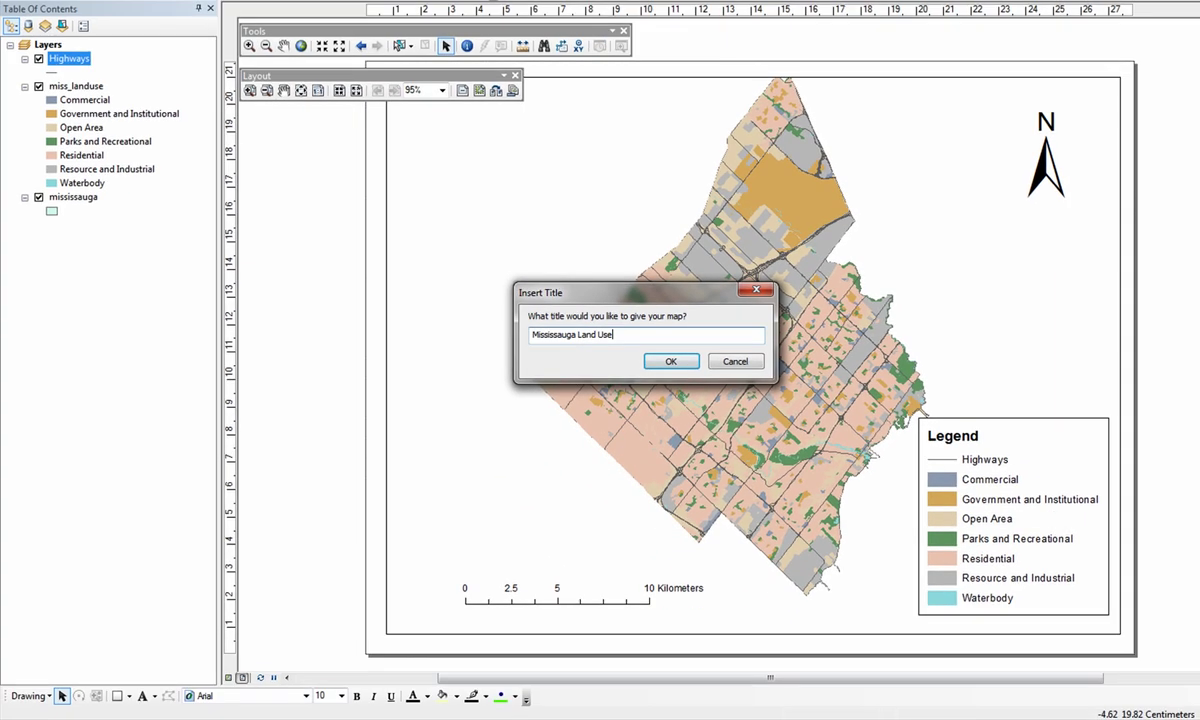
# Confirm the title, move it to the upper left, and make it bold 20-point
pyautogui.click(671, 361)
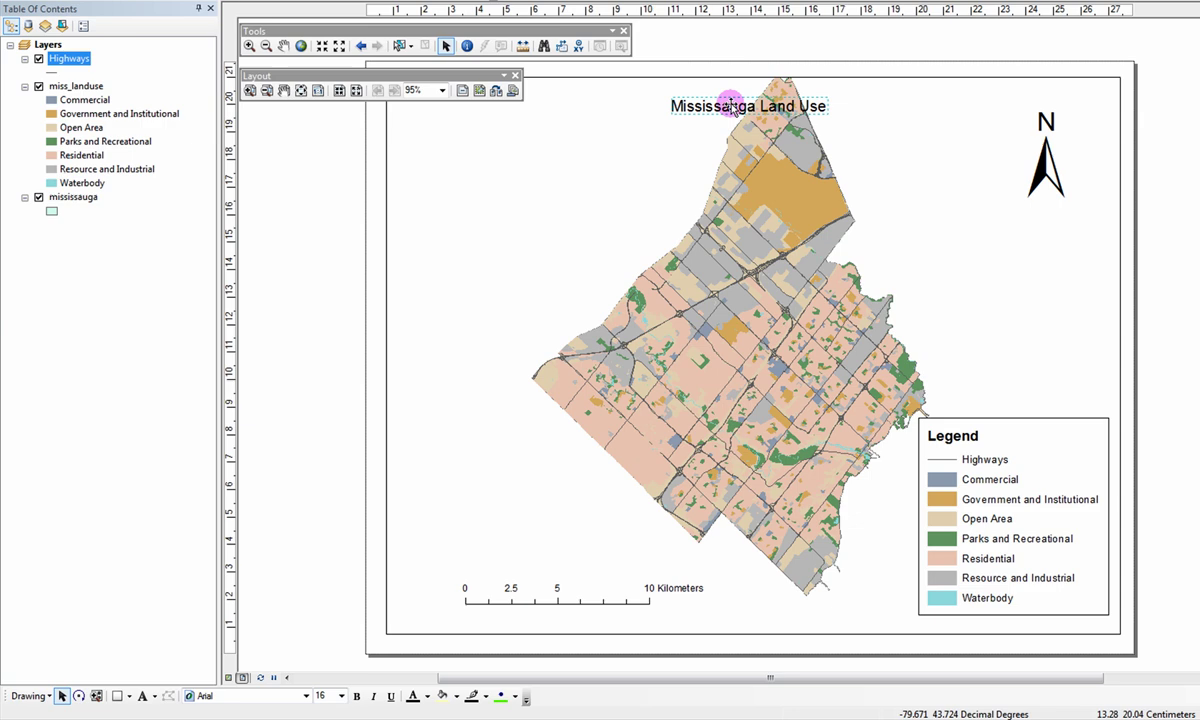
pyautogui.moveTo(685, 104); pyautogui.dragTo(489, 133)
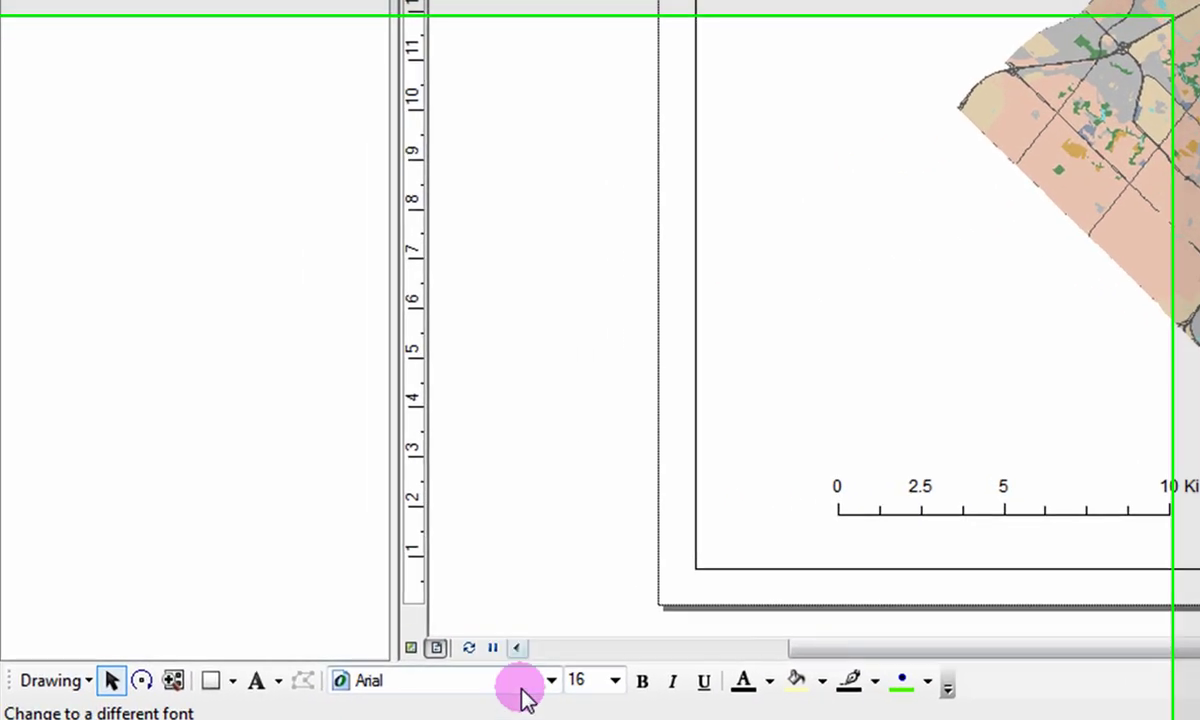
pyautogui.click(341, 696)
pyautogui.click(592, 580)
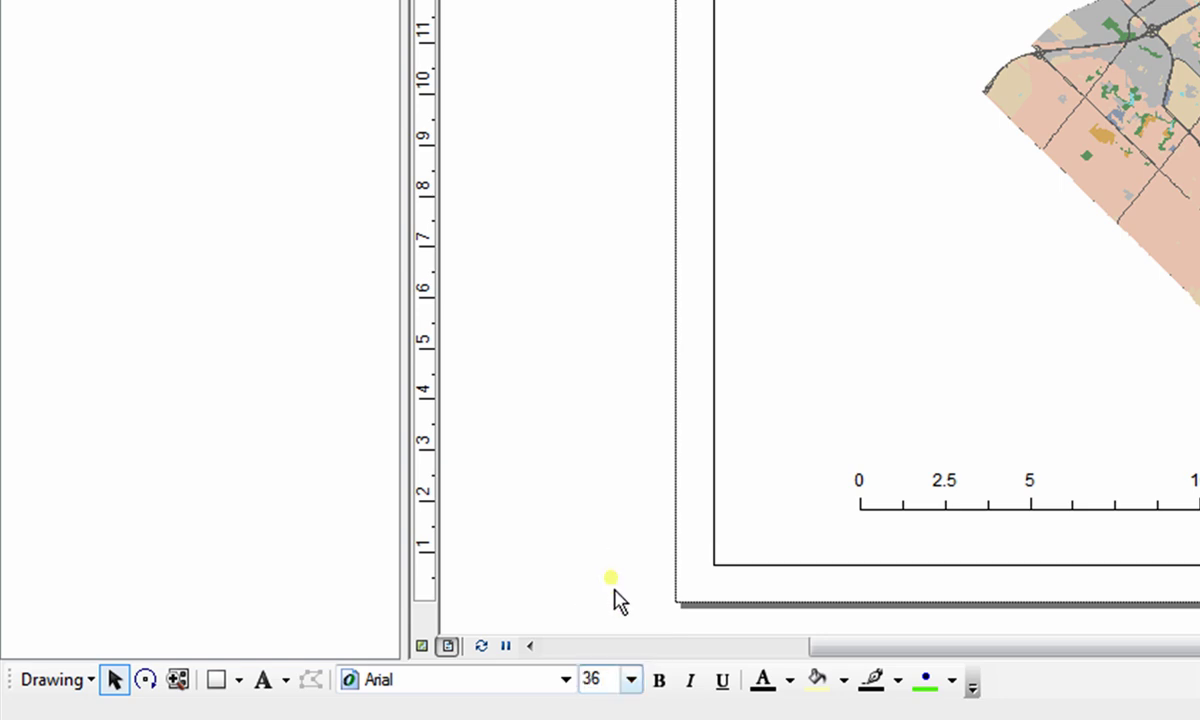
pyautogui.click(659, 680)
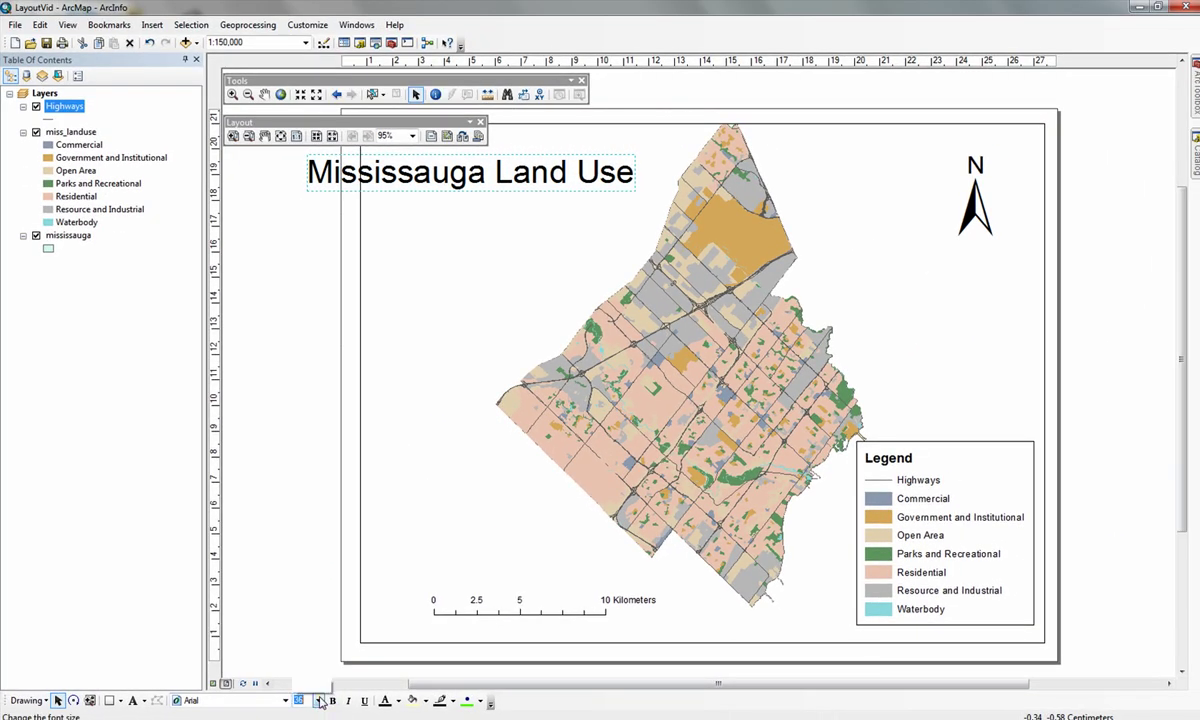
pyautogui.click(318, 700)
pyautogui.click(301, 606)
pyautogui.click(332, 701)
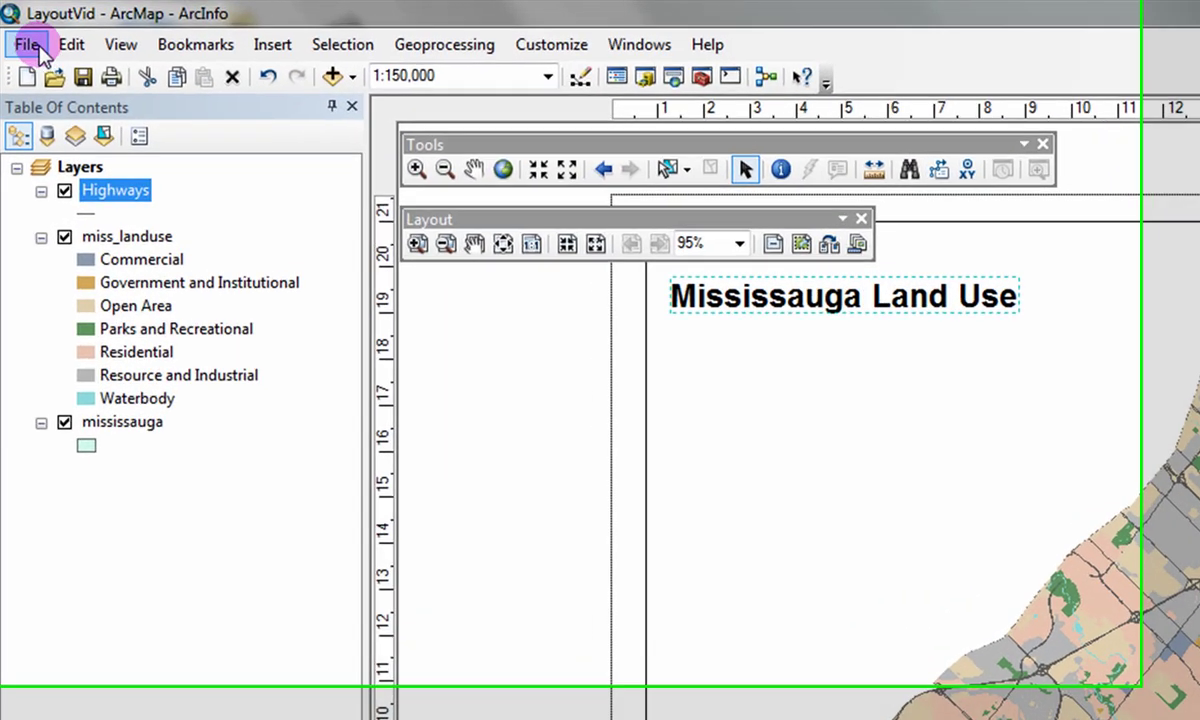
# Export the layout as a 300-dpi JPEG named Mississaugaland into the Graphic folder
pyautogui.click(16, 25)
pyautogui.click(122, 459)
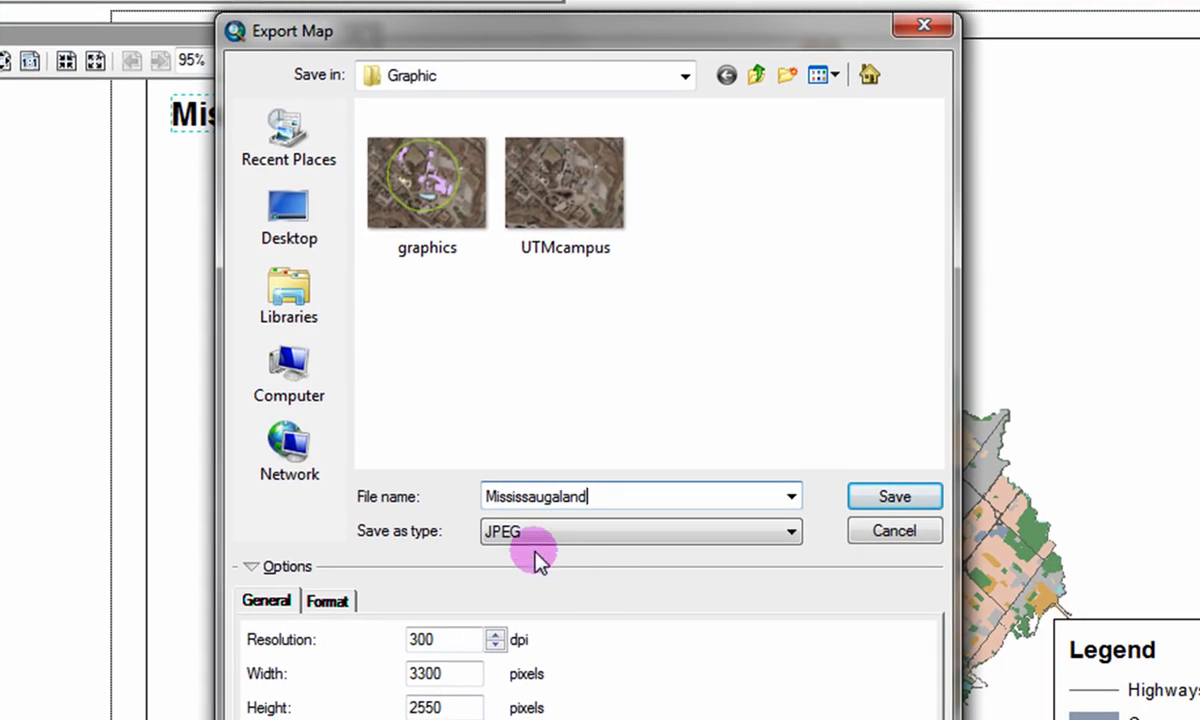
pyautogui.click(720, 533)
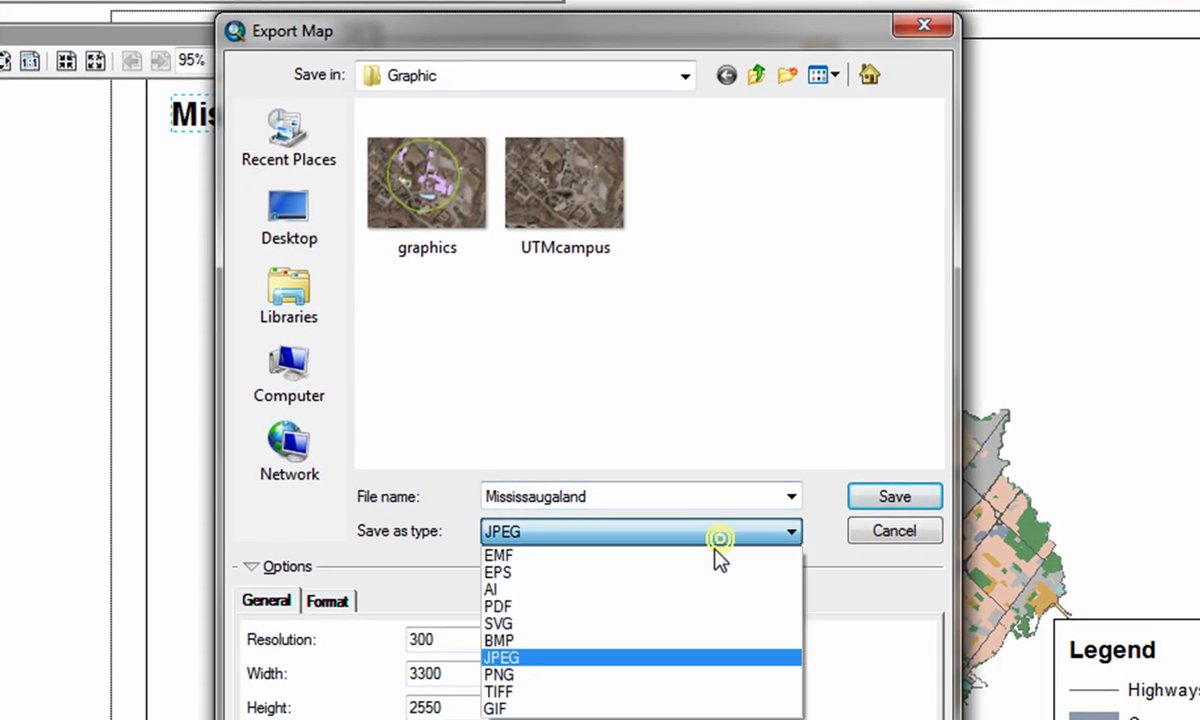
pyautogui.click(632, 658)
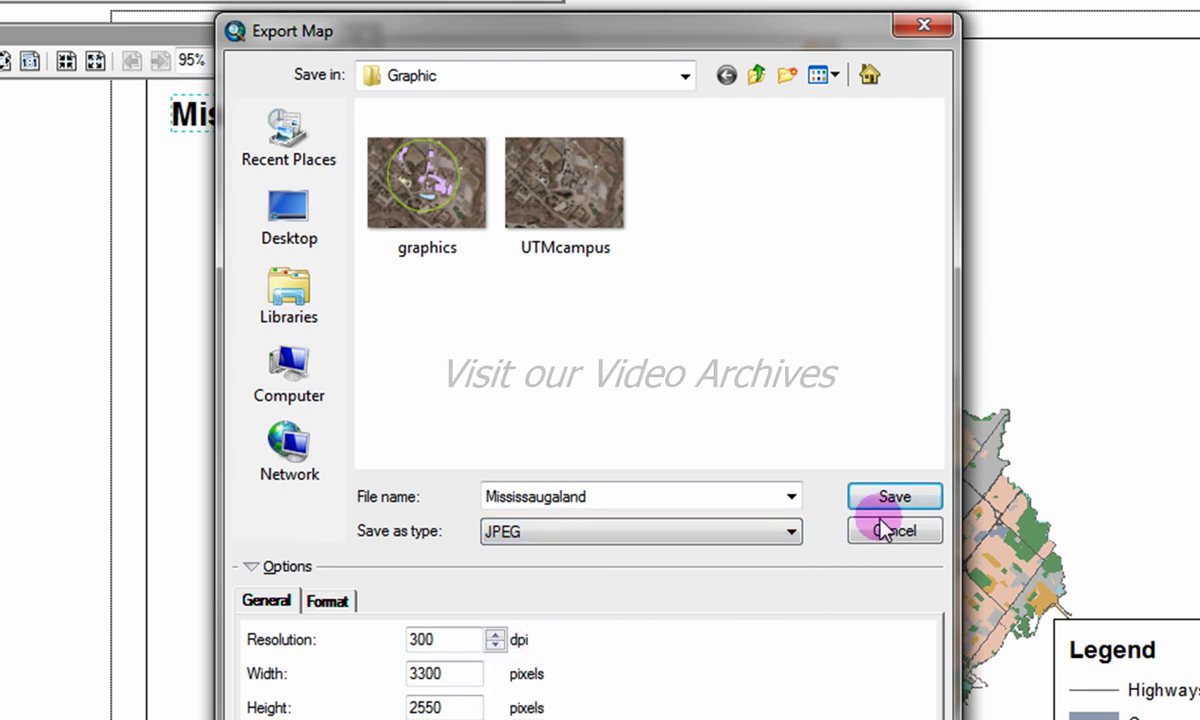
pyautogui.click(894, 496)
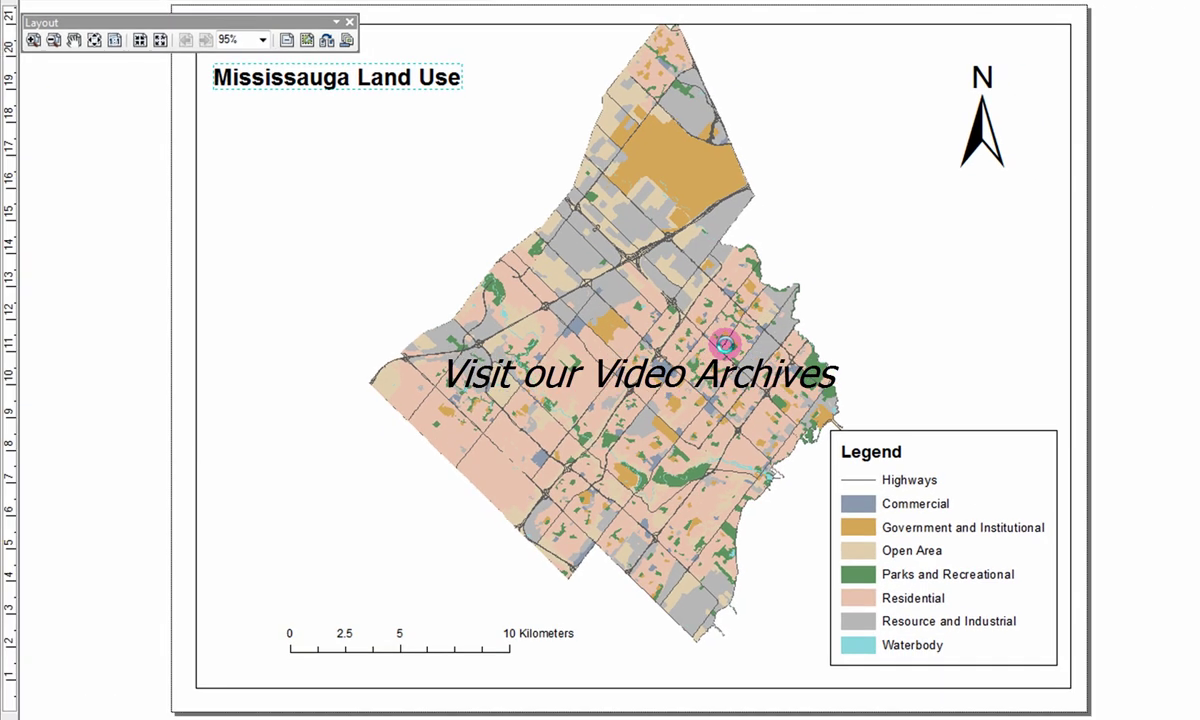